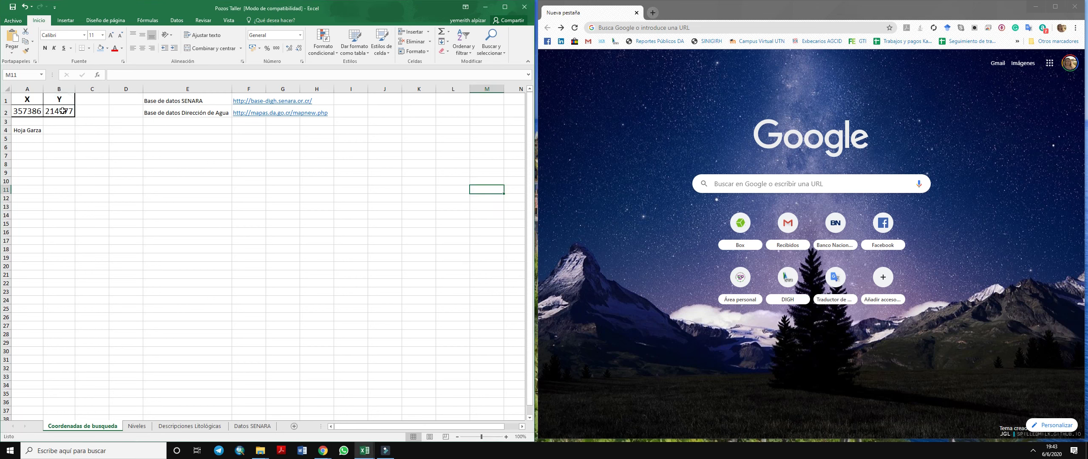
left_click_drag(61, 101, 32, 108)
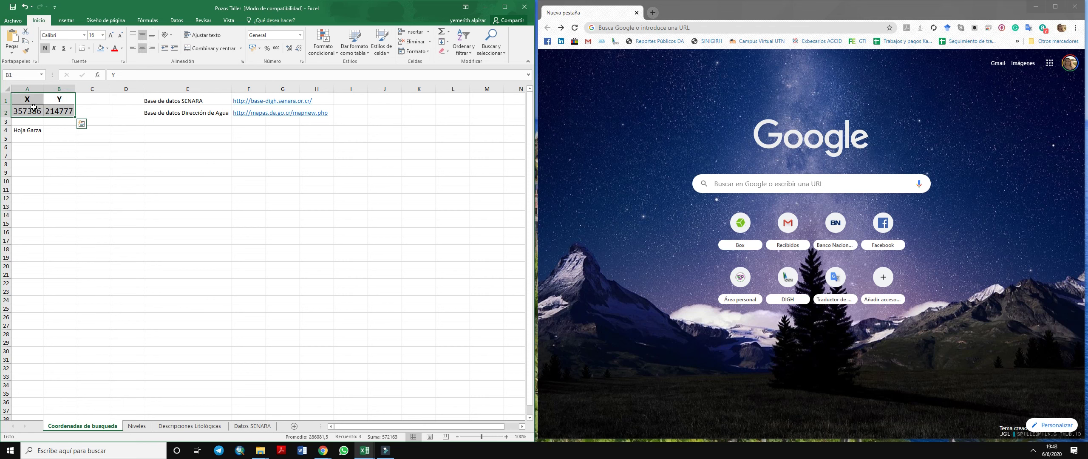
left_click(85, 127)
left_click_drag(126, 147, 34, 99)
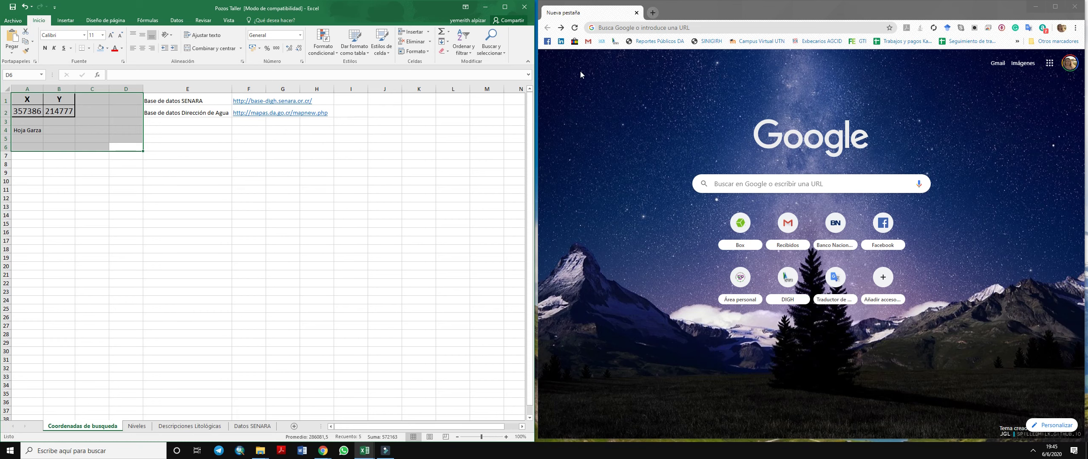
Open the bookmarked SINIGRH map viewer in the browser and bring Costa Rica into closer view
left_click(709, 42)
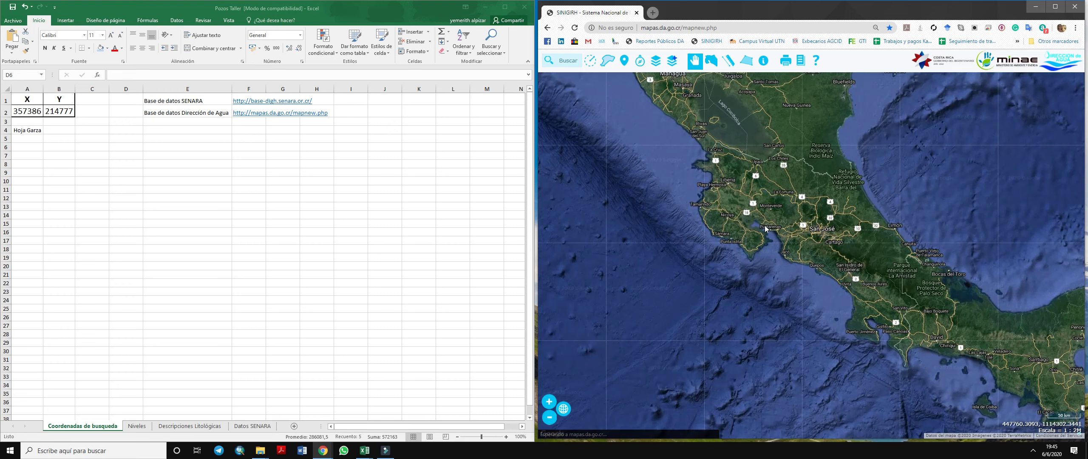
left_click_drag(846, 142, 840, 154)
scroll(894, 273, "up", 1)
left_click_drag(765, 162, 838, 167)
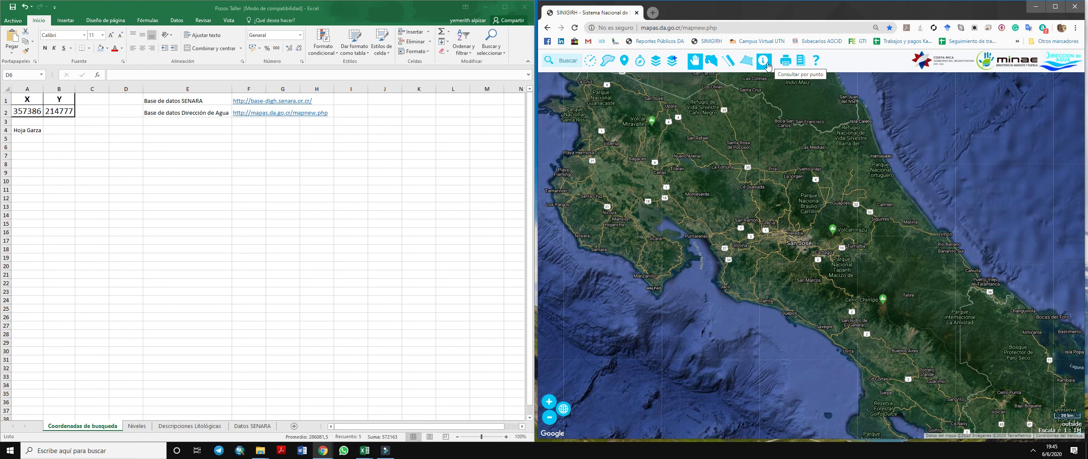
Try to query the map by point in northern Costa Rica with no layer selected
left_click(767, 64)
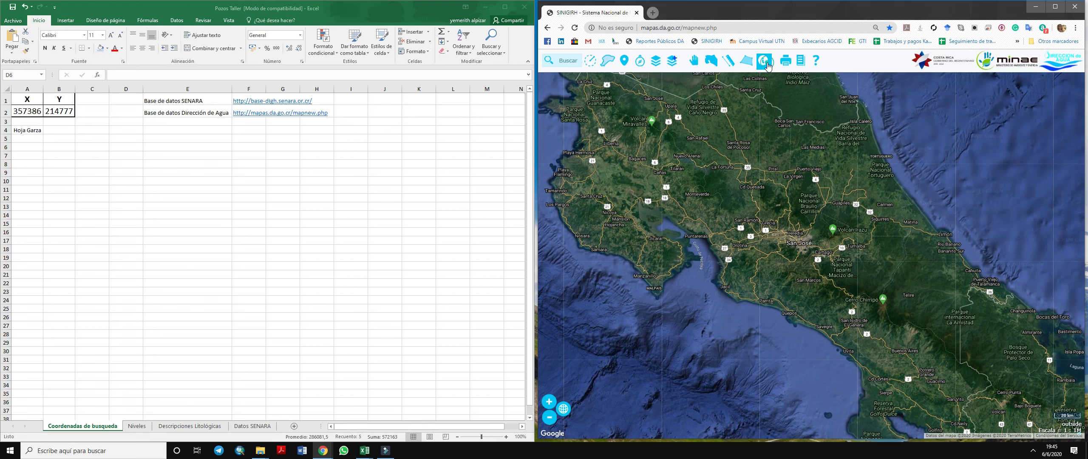
left_click(691, 119)
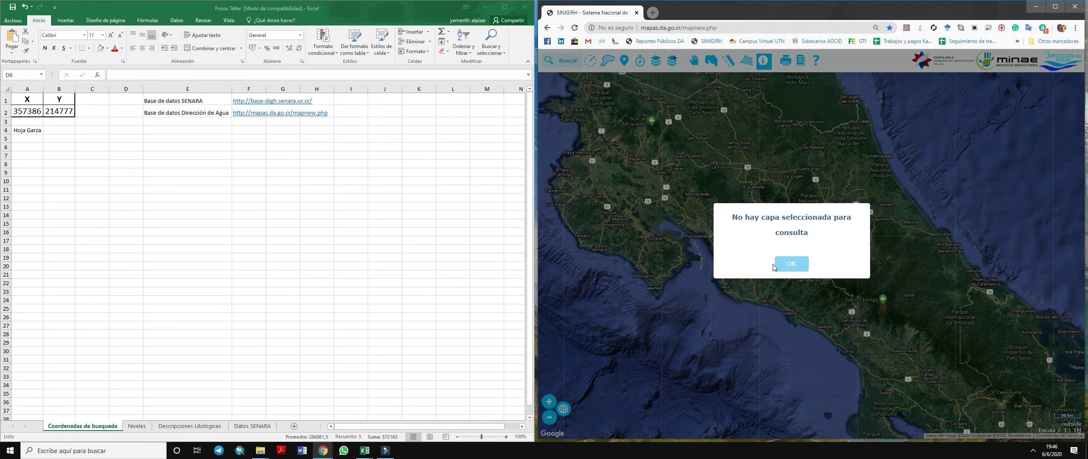
left_click(805, 265)
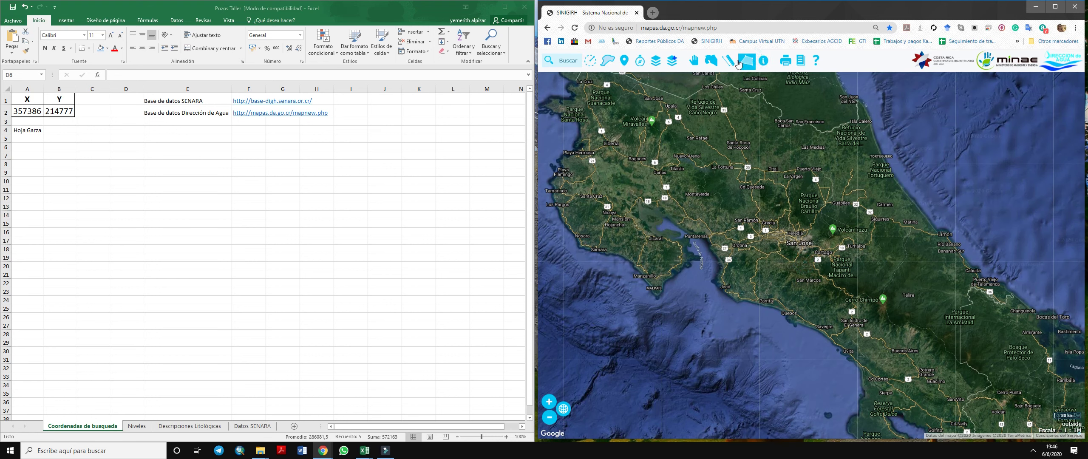
left_click(730, 62)
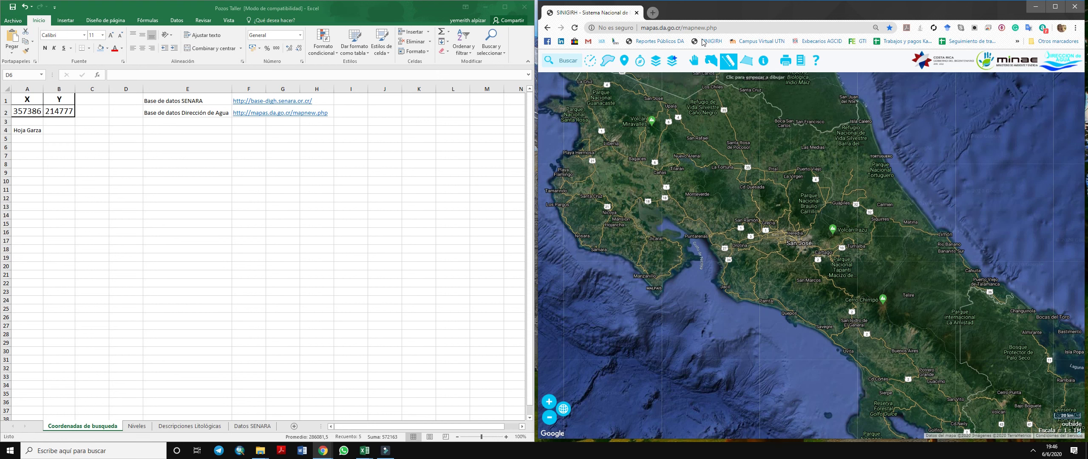
left_click(712, 63)
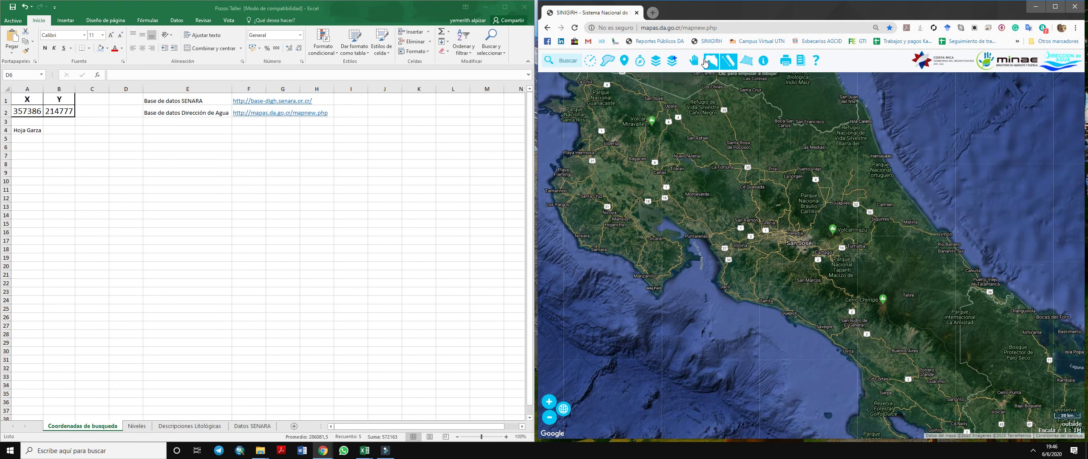
left_click(717, 67)
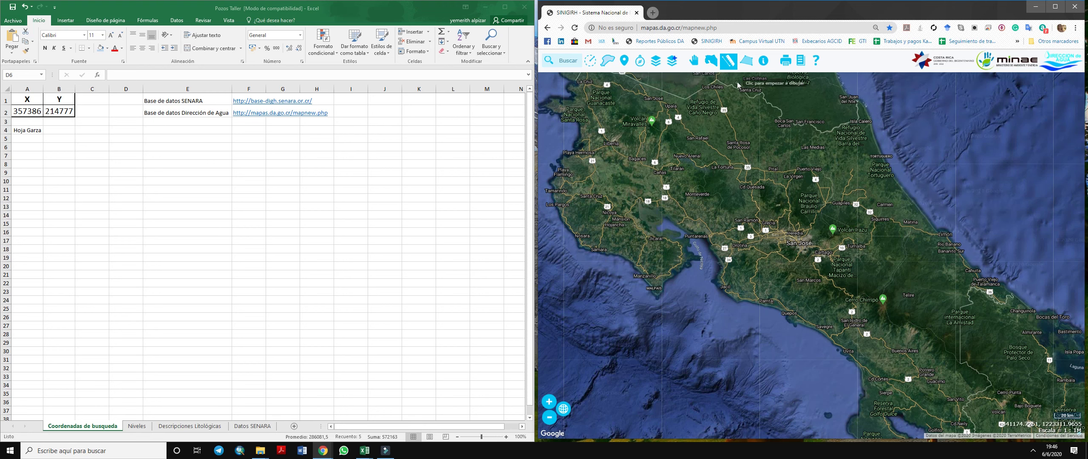
left_click(710, 64)
mouse_move(817, 178)
left_mouse_down()
mouse_move(730, 232)
mouse_move(821, 188)
left_mouse_up()
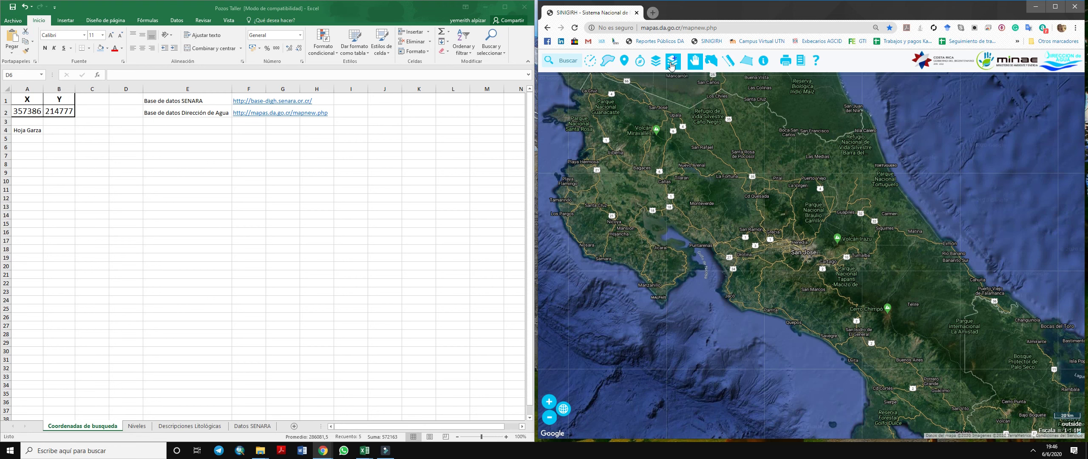
Start loading a zipped shapefile as a layer and browse to the personal work folder on Disco local (D:)
left_click(672, 64)
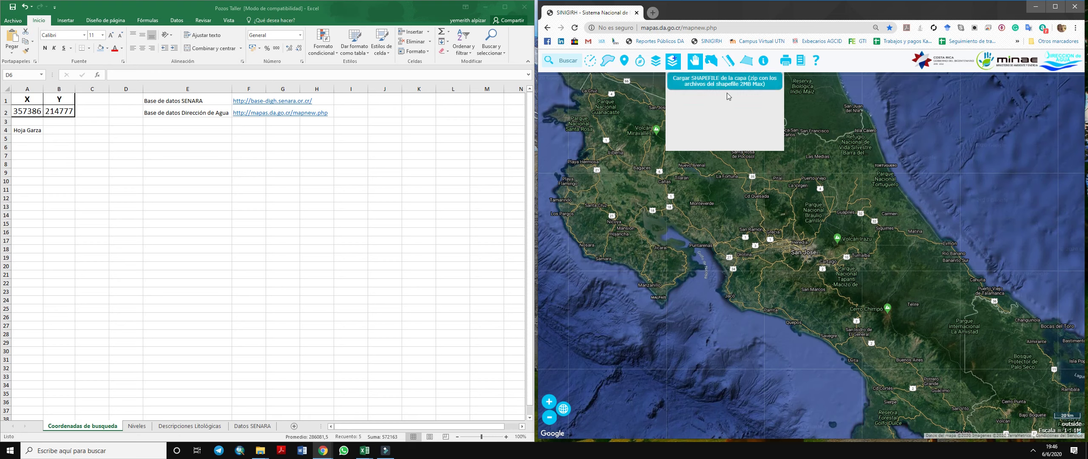
left_click(742, 86)
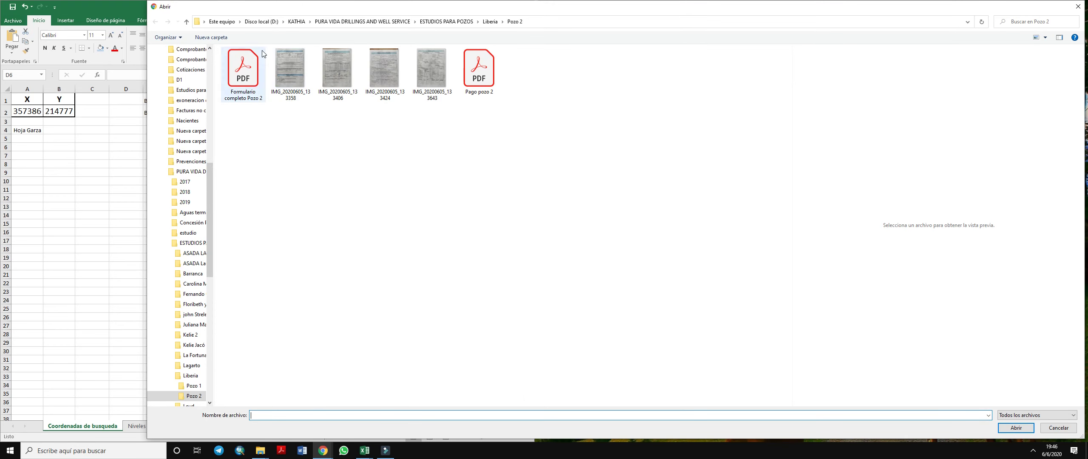
left_click(261, 22)
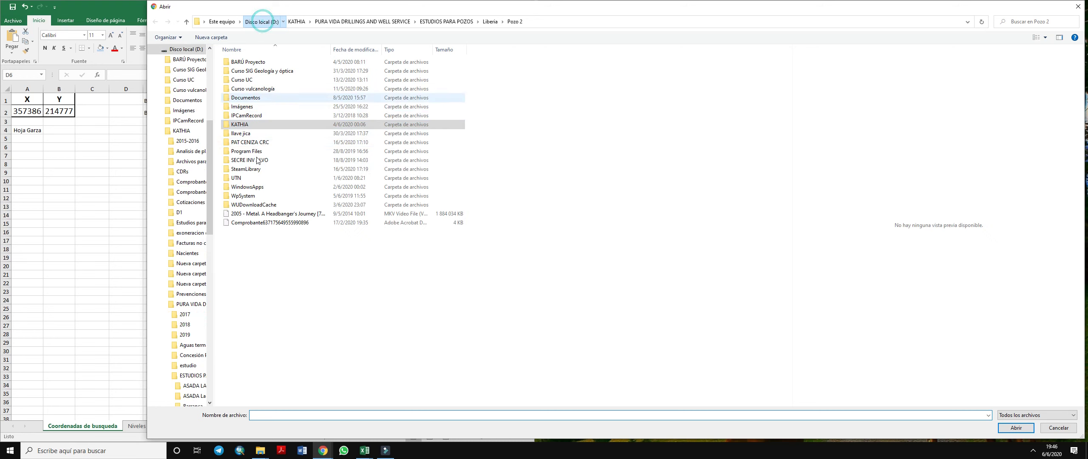
double_click(257, 128)
double_click(258, 125)
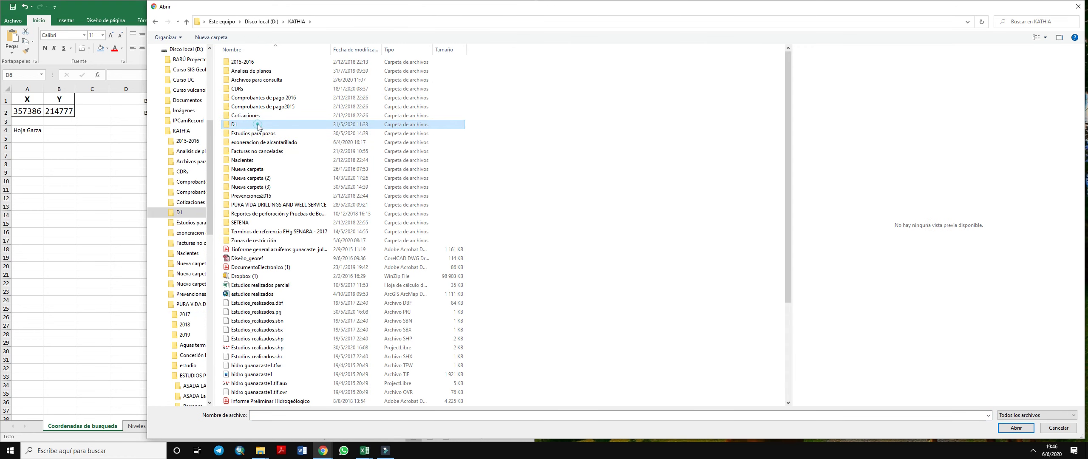
double_click(260, 142)
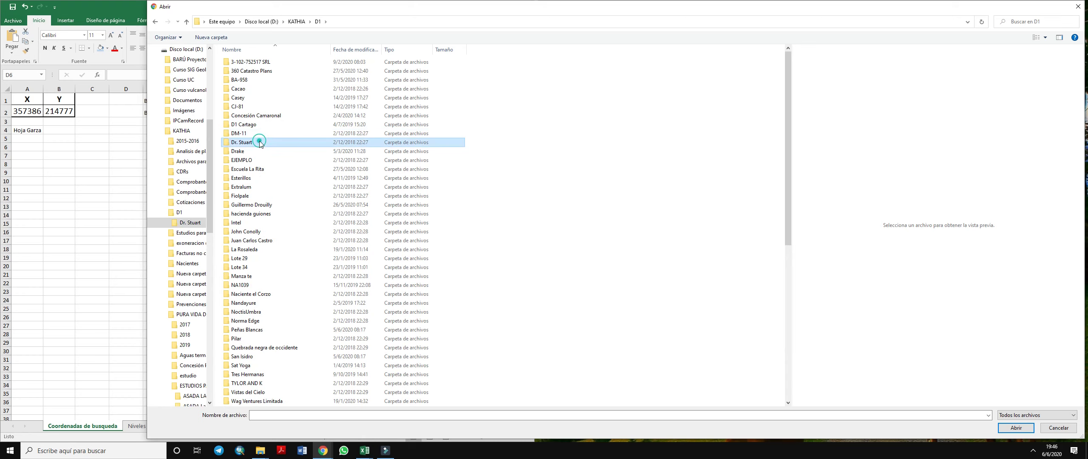
scroll(307, 317, "down", 10)
scroll(307, 316, "up", 10)
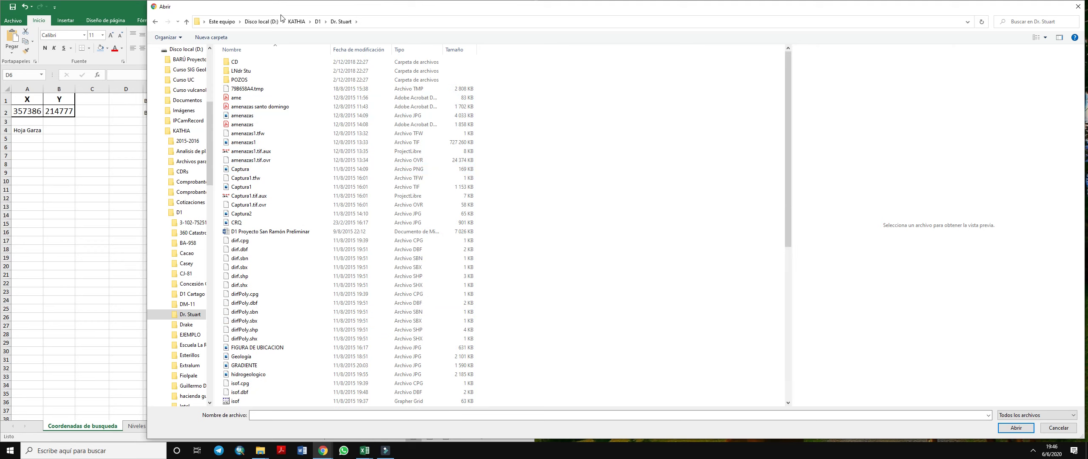
left_click(296, 22)
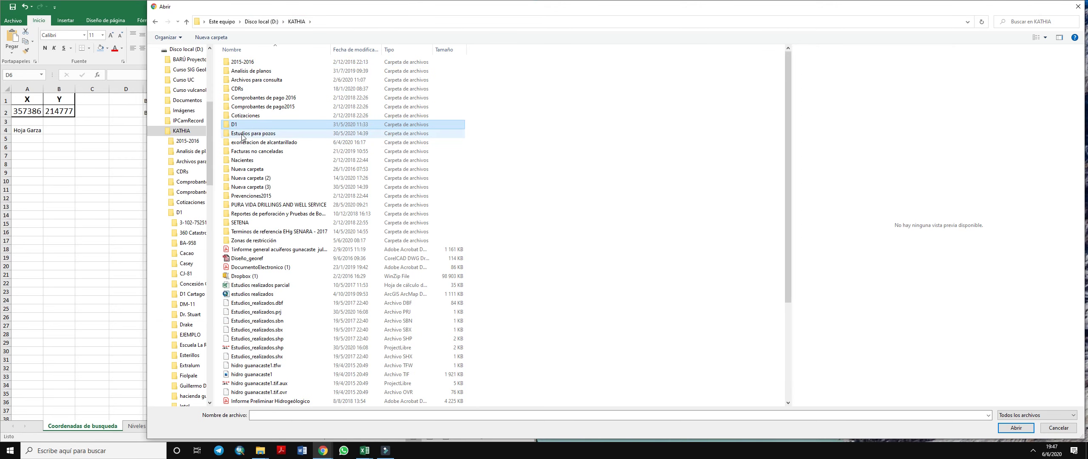
Load the zipped shapefile Plano from the Jacó study folder inside PURA VIDA DRILLINGS AND WELL SERVICE, ESTUDIOS PARA POZOS
left_click(254, 205)
double_click(253, 204)
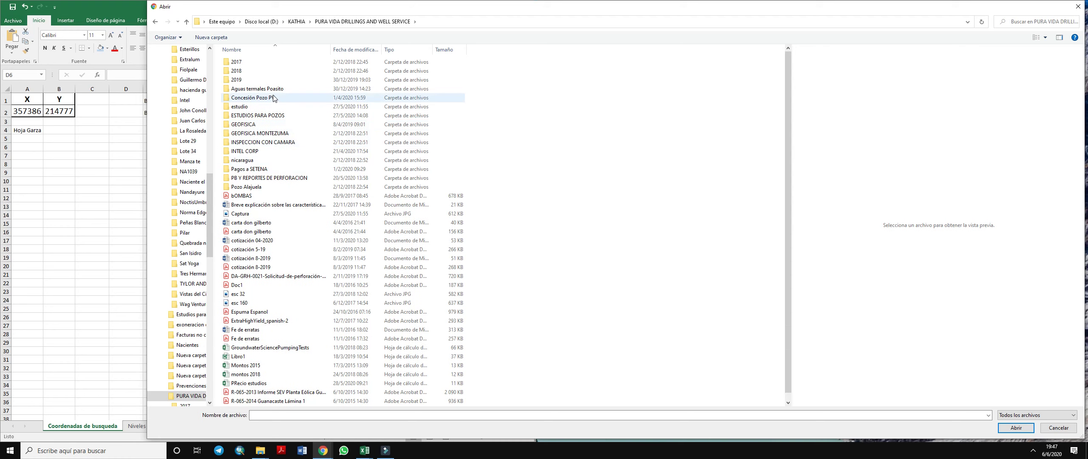
double_click(260, 115)
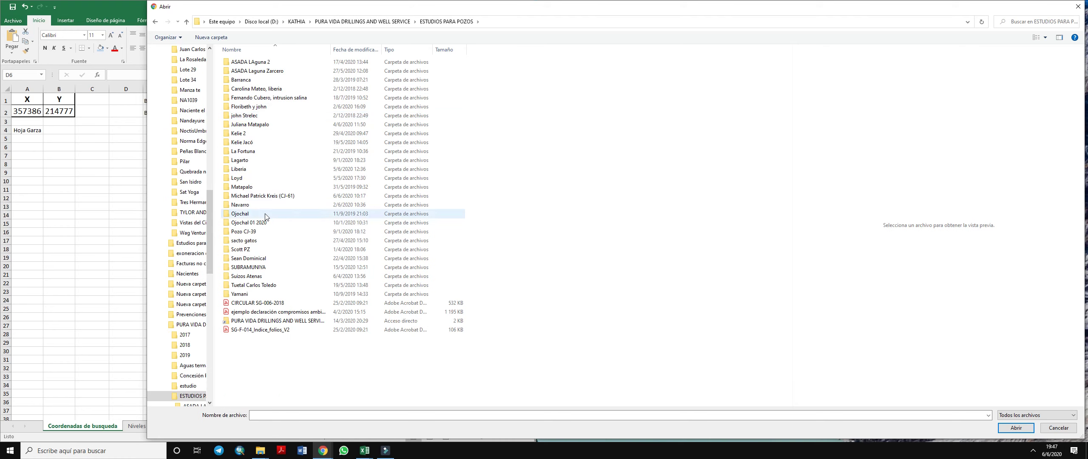
double_click(263, 143)
scroll(255, 238, "down", 20)
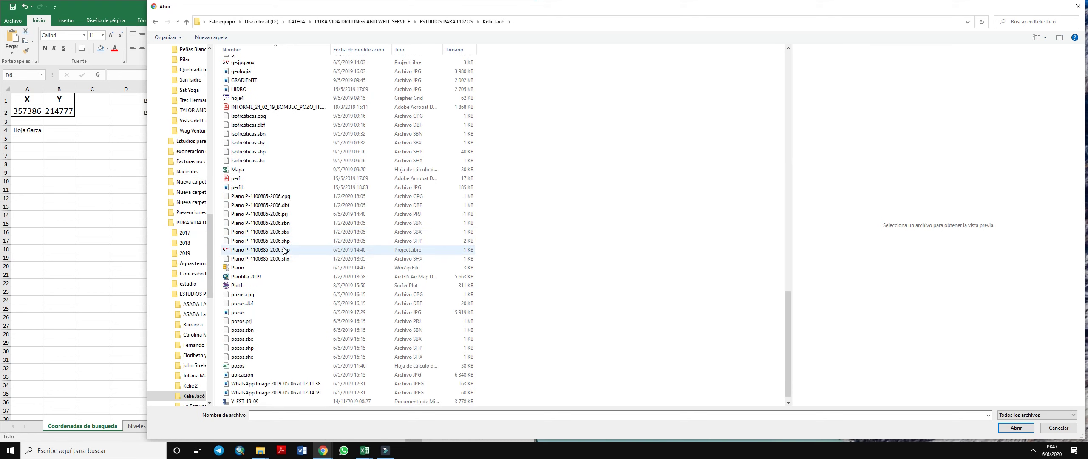
left_click(236, 268)
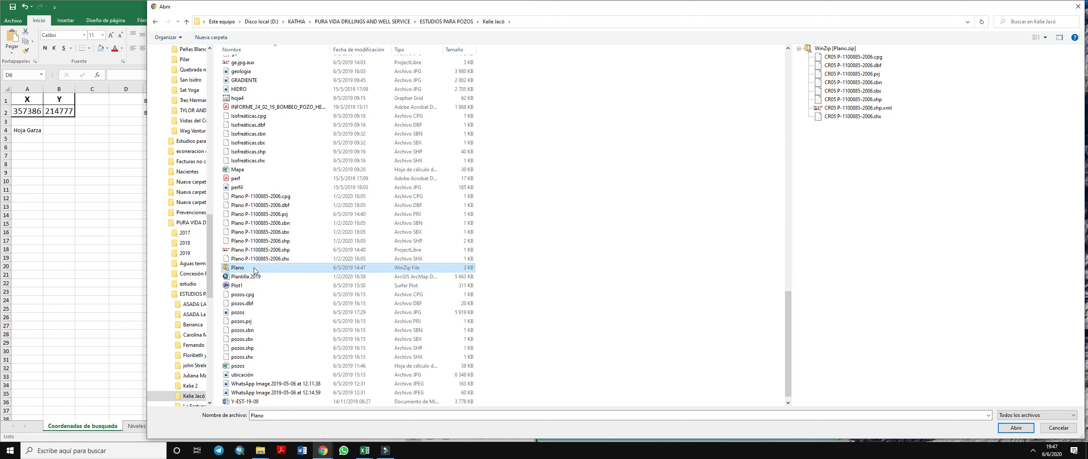
double_click(240, 268)
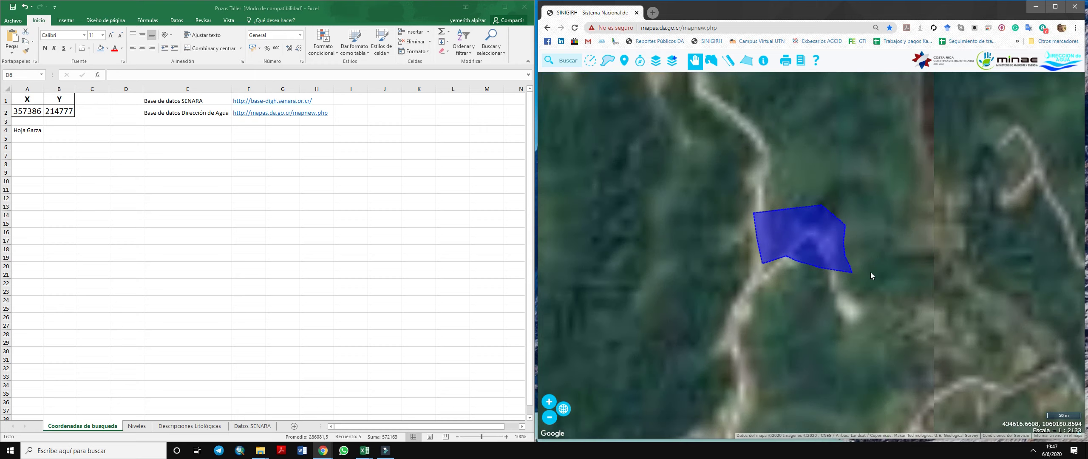
Inspect the loaded parcel polygon on the satellite map, then hide the Capa de Usuario layer
scroll(869, 272, "up", 1)
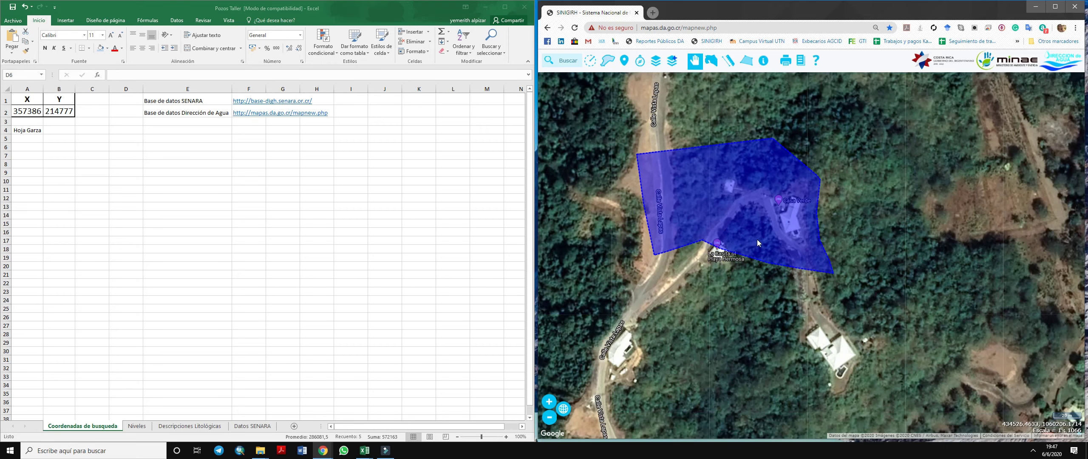
left_click_drag(822, 266, 788, 245)
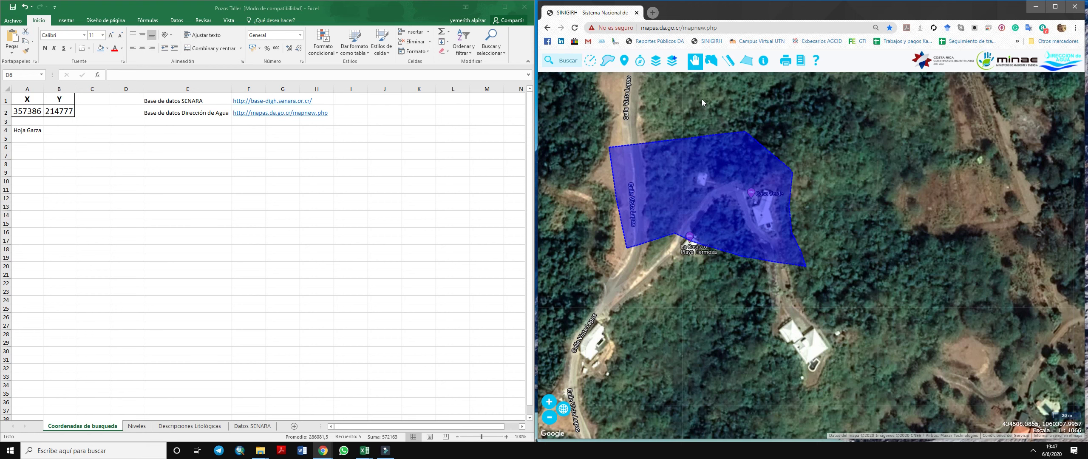
left_click_drag(730, 125, 787, 203)
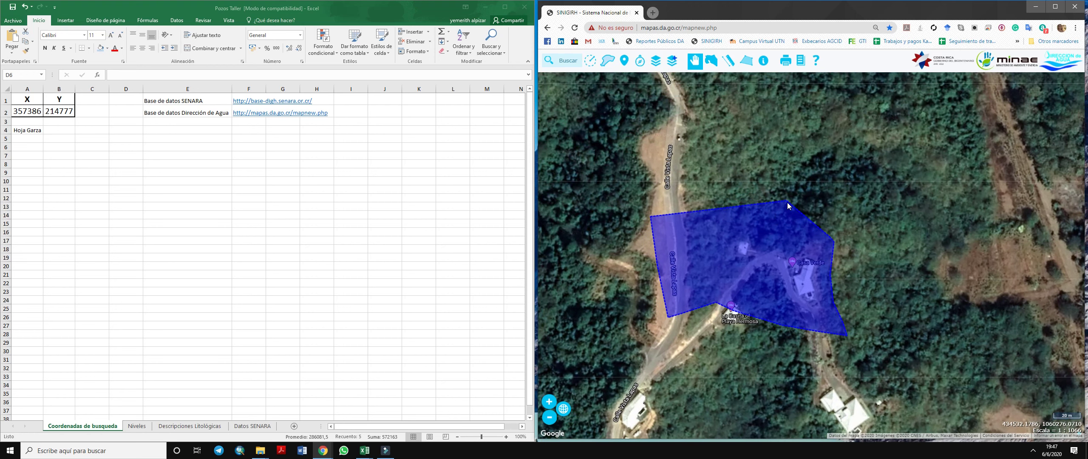
left_click_drag(845, 255, 824, 252)
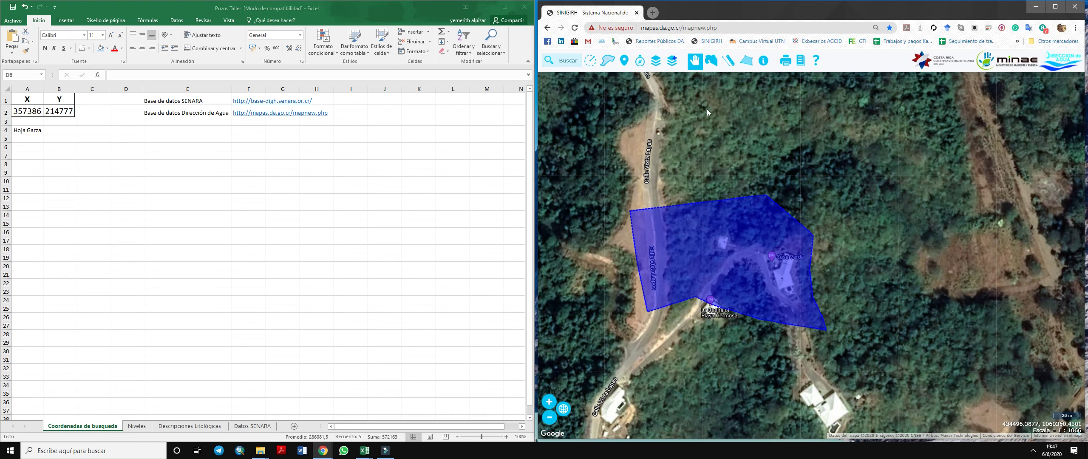
left_click(658, 62)
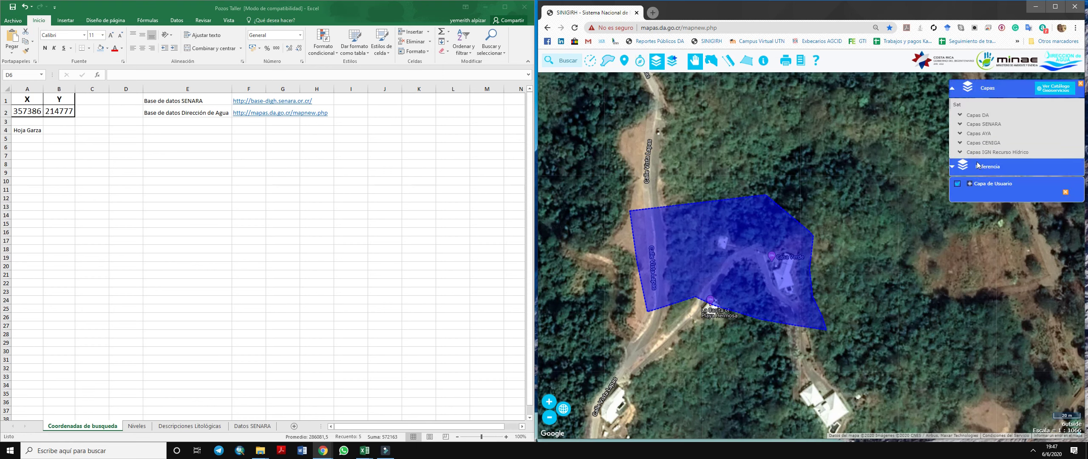
left_click(957, 184)
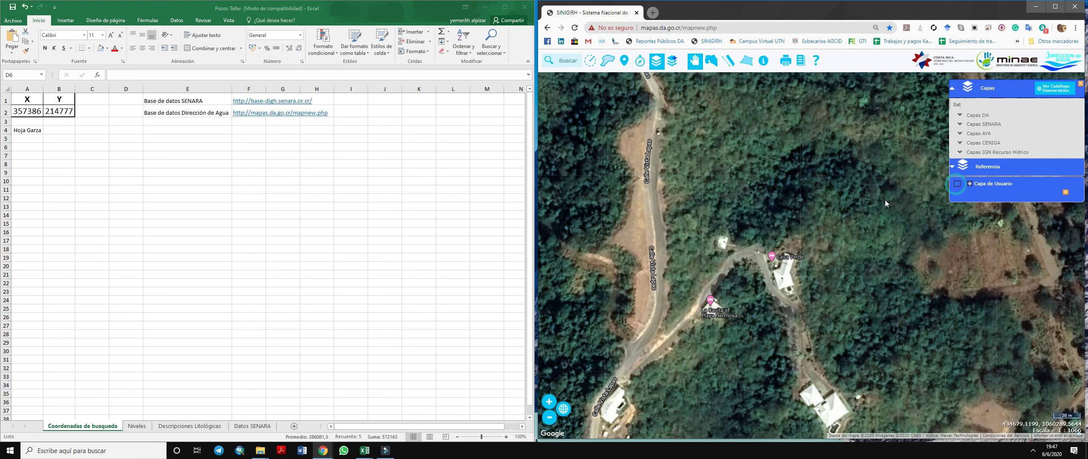
Expand the Capas IGN Recurso Hídrico and Capas DA groups and display the DA_Concesiones layer around Playa Jacó
scroll(787, 192, "down", 4)
scroll(781, 195, "down", 2)
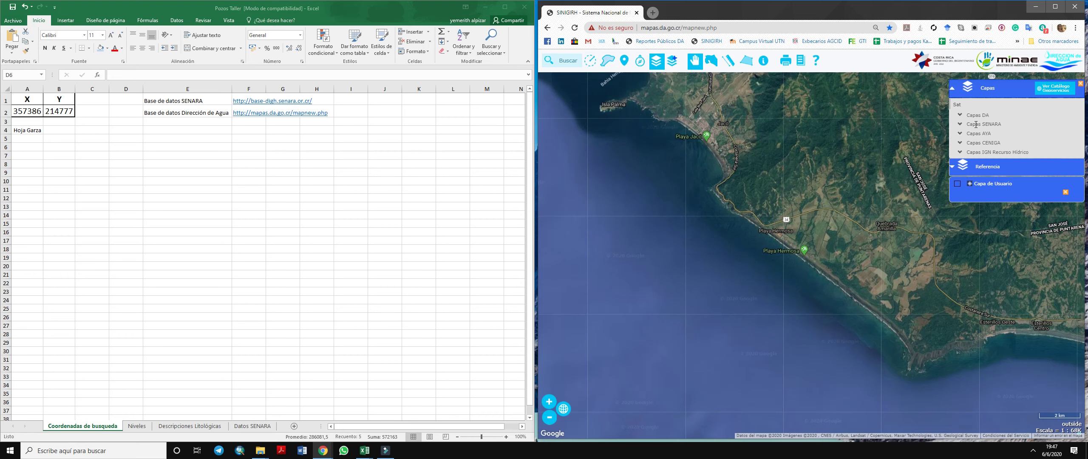
left_click(1007, 153)
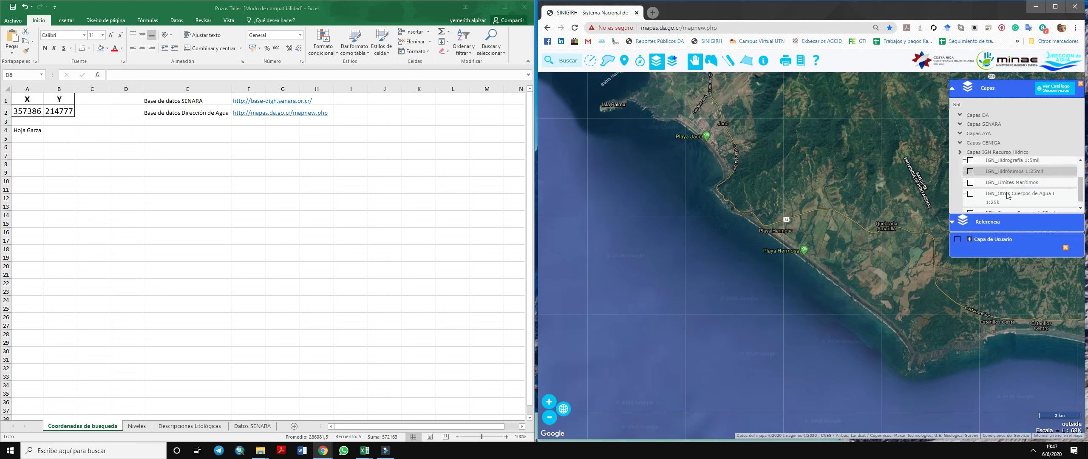
left_click(960, 114)
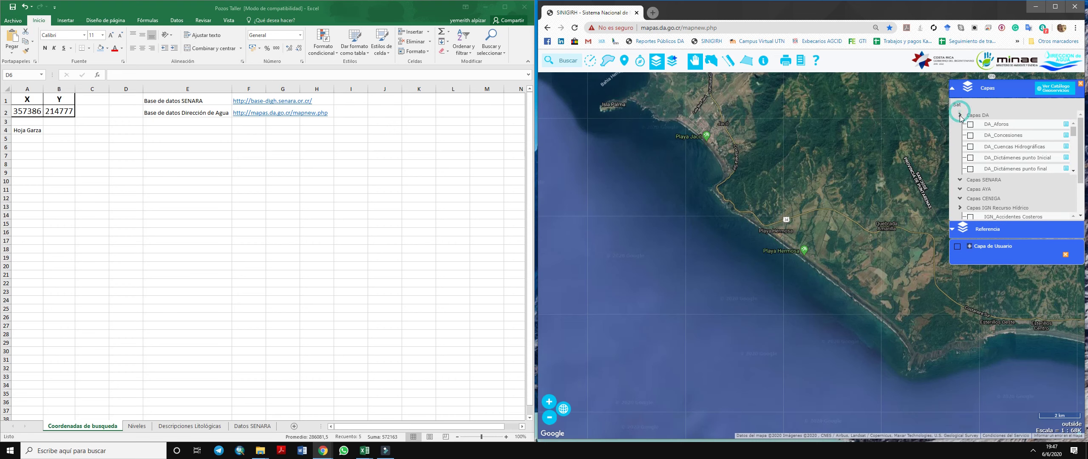
left_click_drag(855, 166, 823, 229)
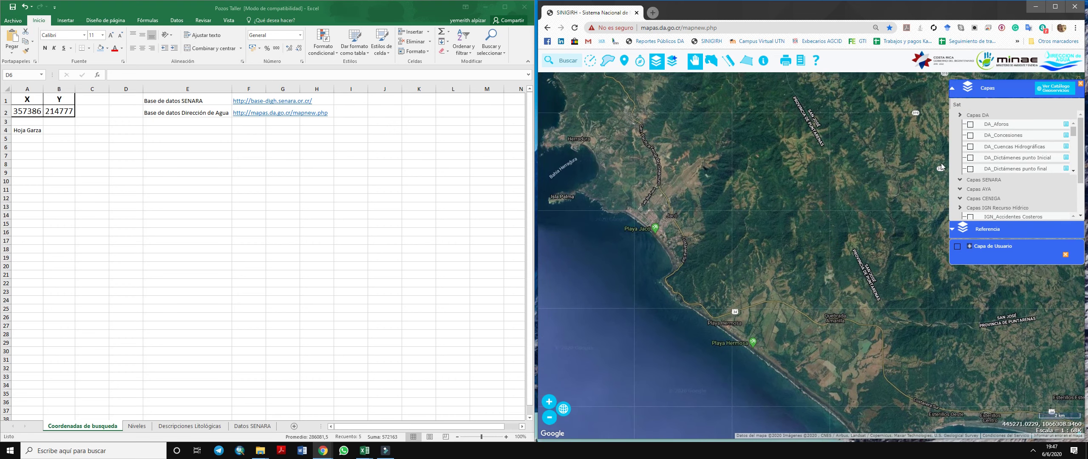
left_click(970, 136)
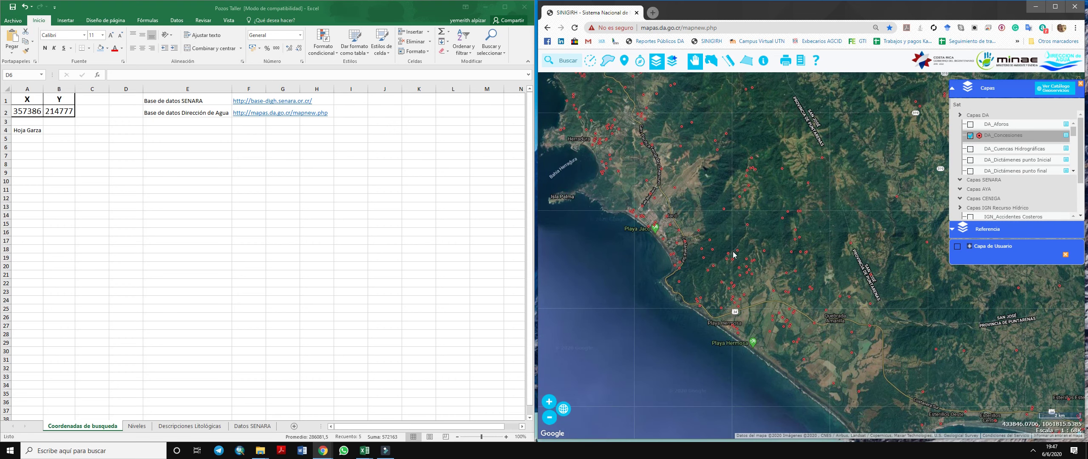
scroll(713, 247, "down", 1)
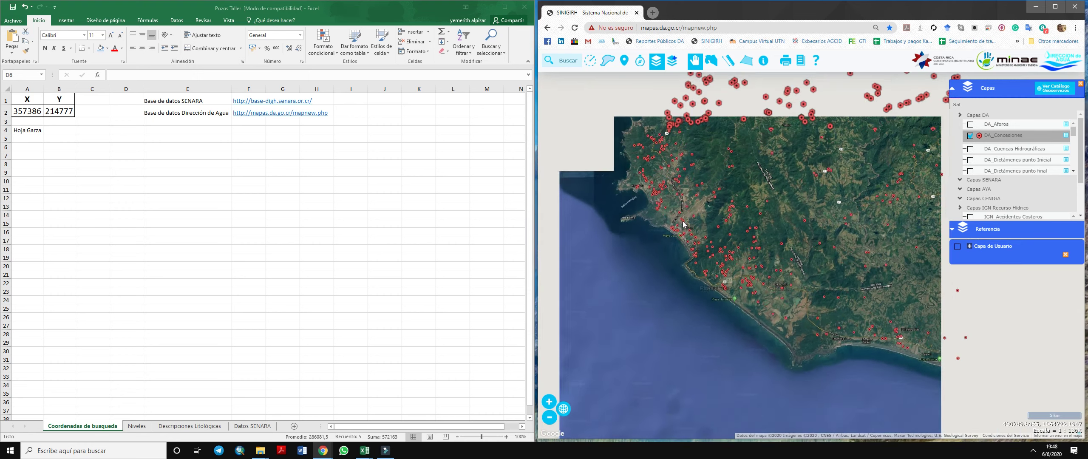
Query a concession point of the DA_Concesiones layer, read its attributes from CANON_ANUAL to RAZON_SOCIAL, and close the results
left_click(764, 60)
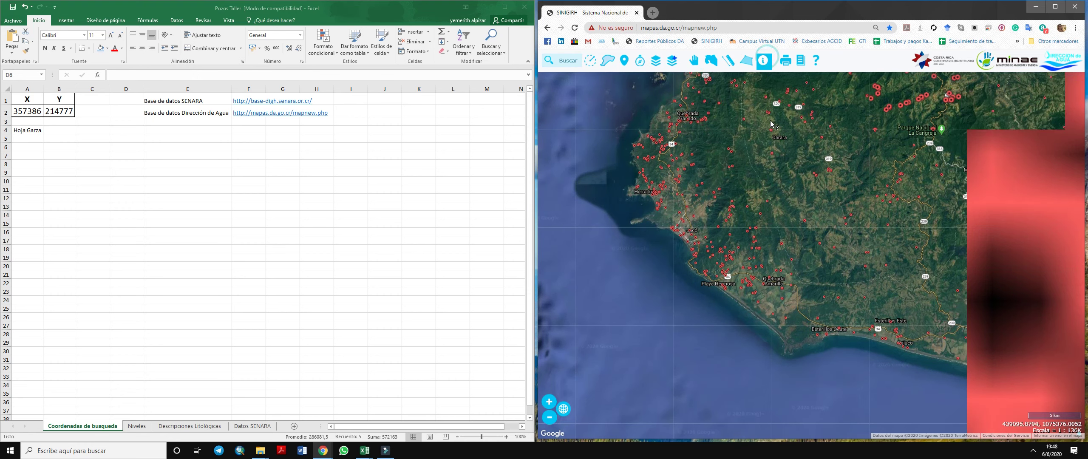
left_click(745, 122)
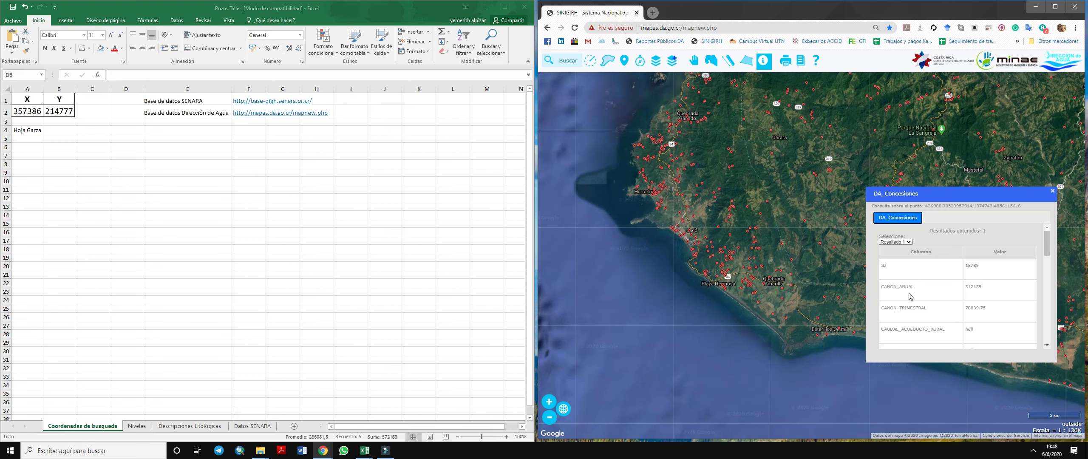
left_click_drag(1047, 249, 1048, 275)
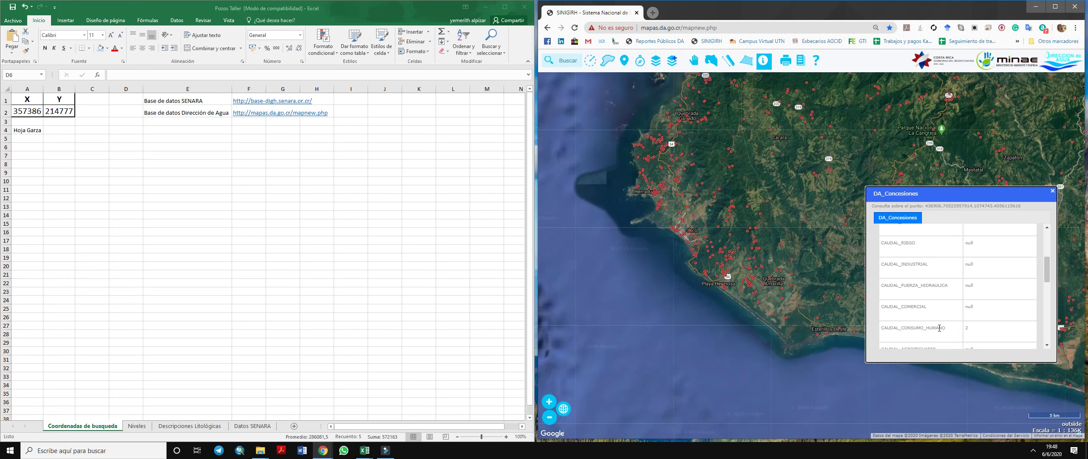
left_click_drag(1047, 272, 1035, 308)
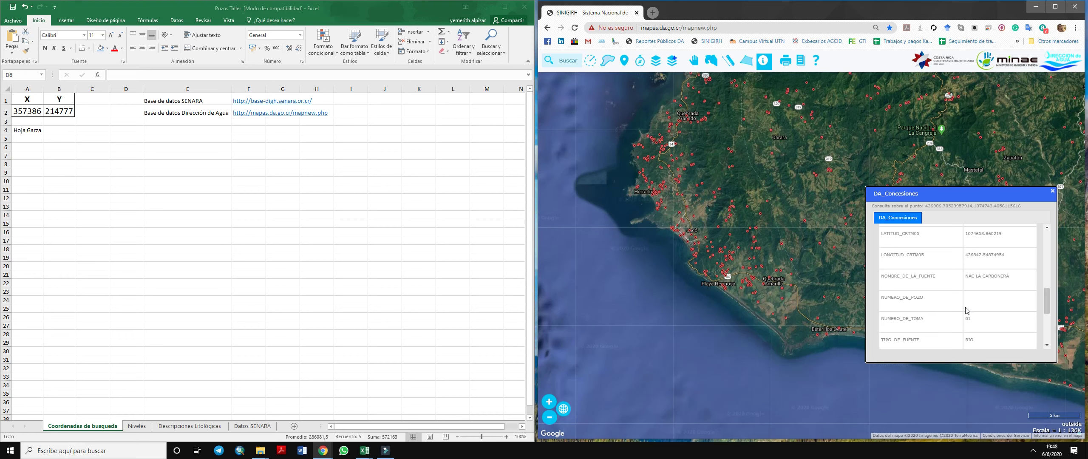
scroll(1048, 303, "down", 3)
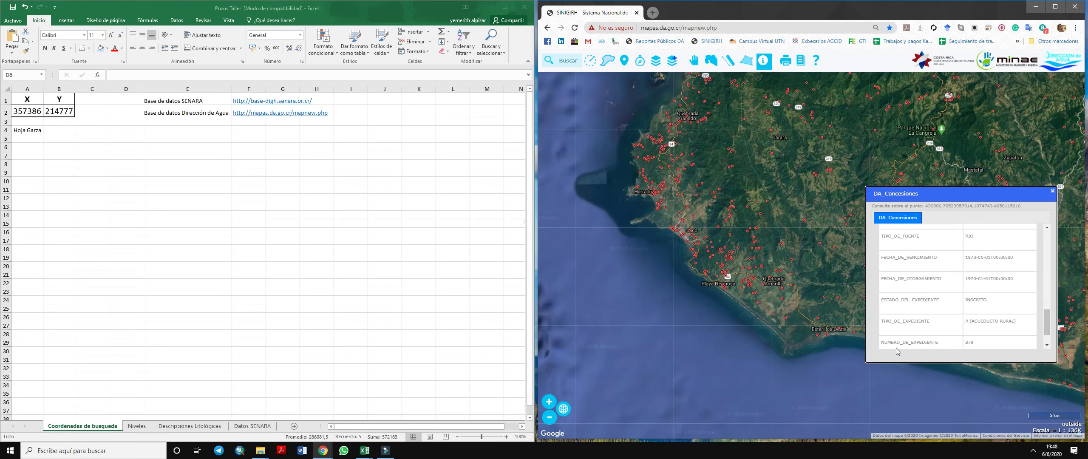
scroll(990, 308, "down", 1)
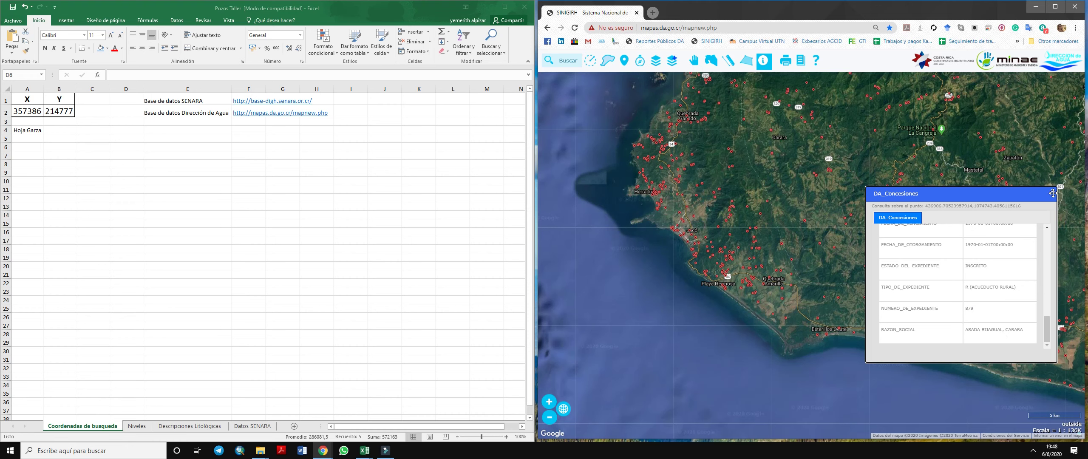
left_click_drag(1054, 193, 1054, 194)
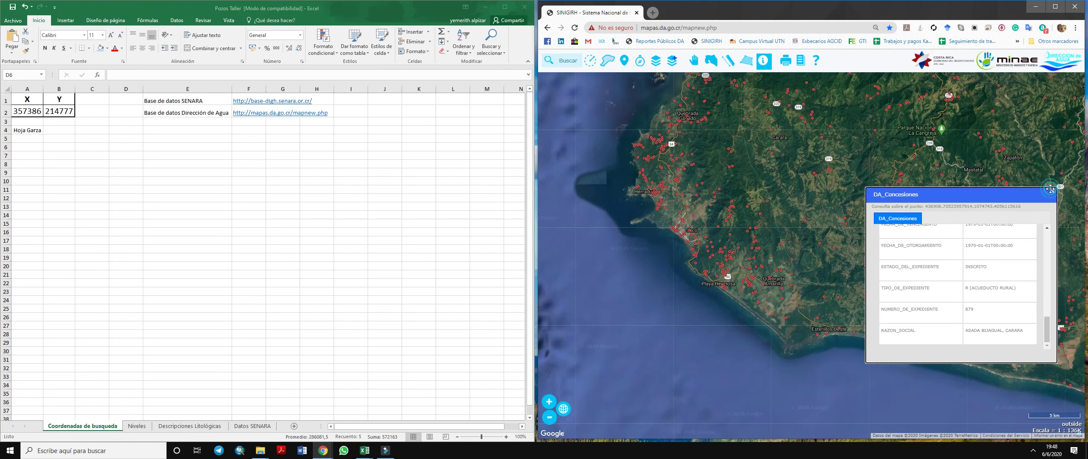
left_click(1052, 192)
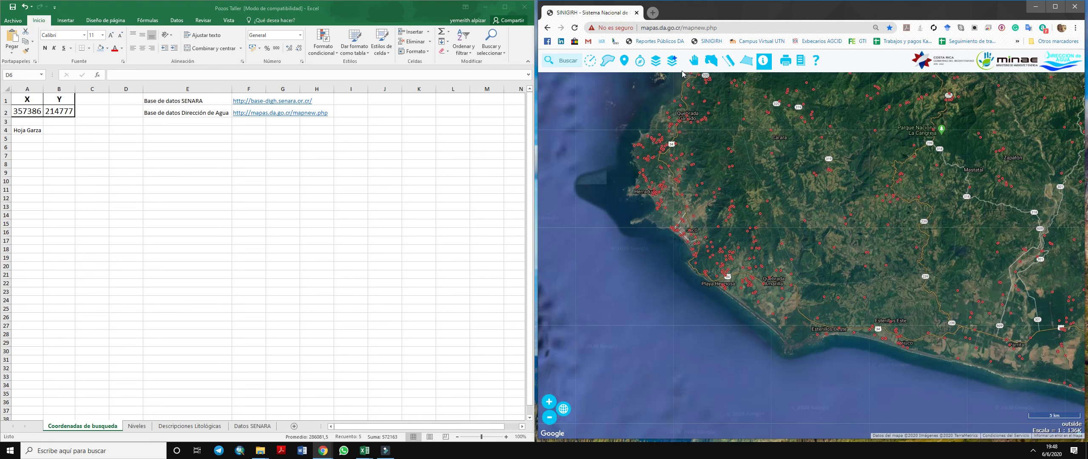
Expand the IGN_REFERENCIA group under Referencia and display the IGN_Zona Catastrada layer
left_click(657, 60)
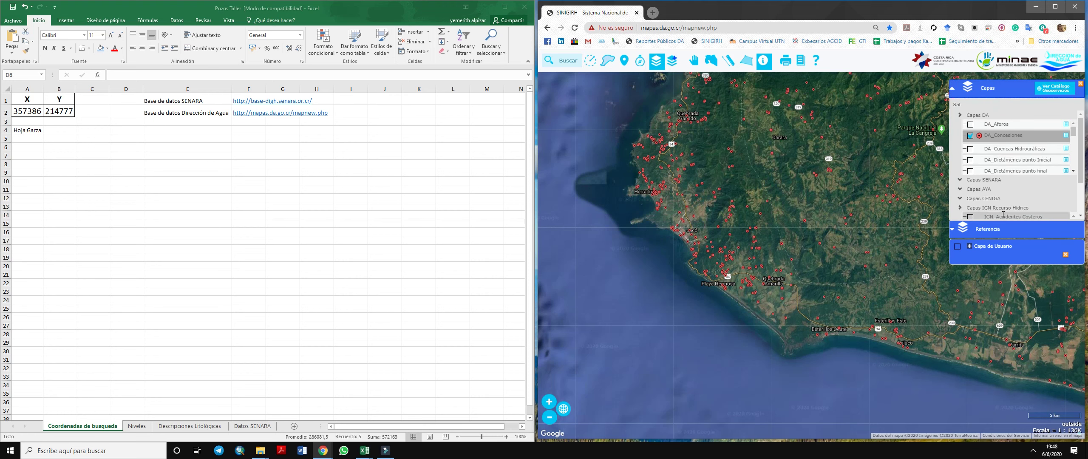
left_click(952, 231)
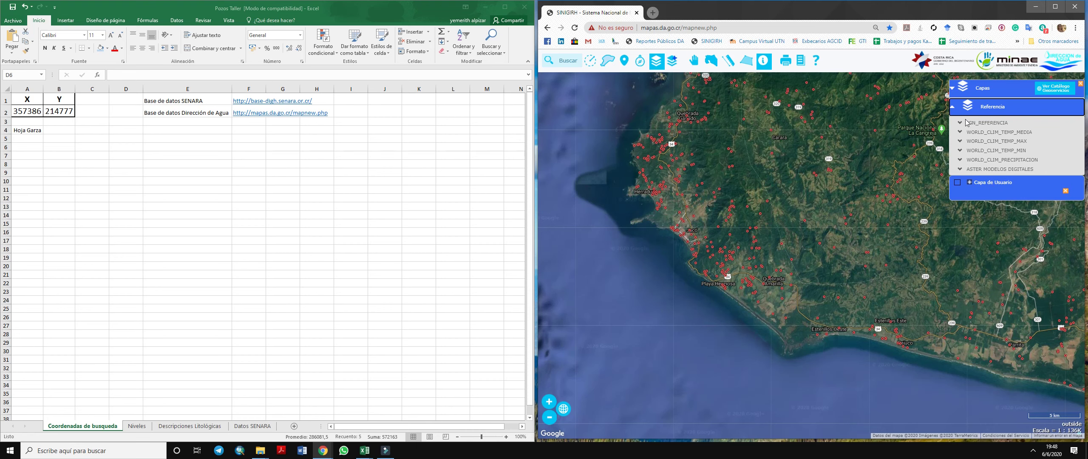
left_click(962, 123)
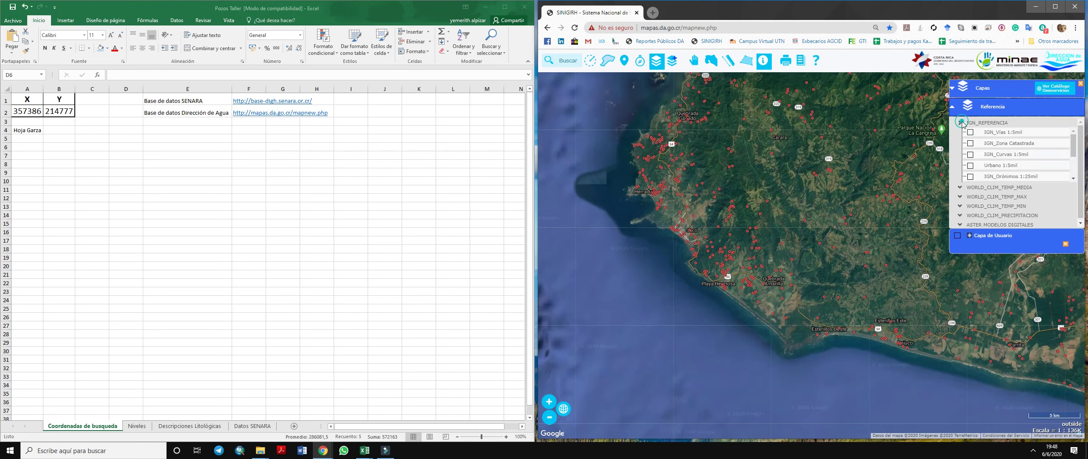
left_click(971, 143)
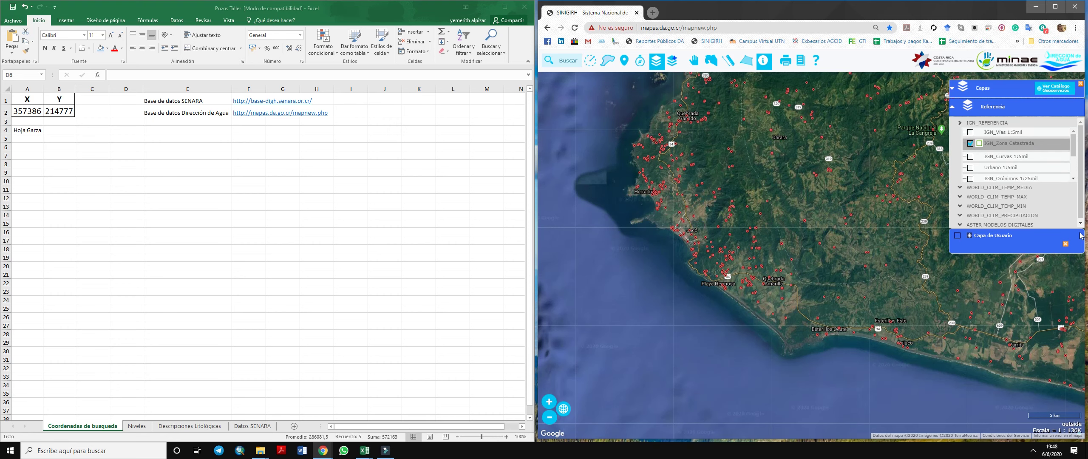
Query a cadastral parcel of the IGN_Zona Catastrada layer in the mountain area between Palomas and Tapantí
scroll(708, 163, "down", 1)
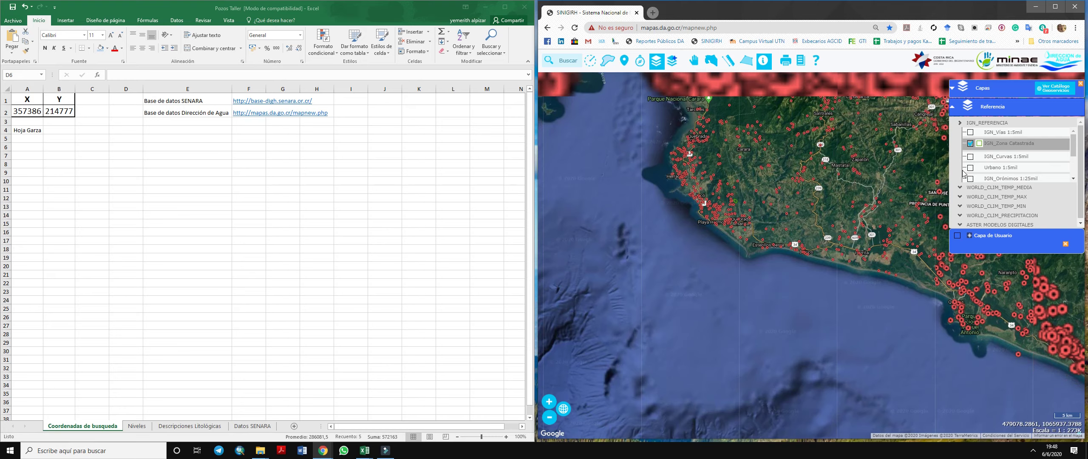
left_click_drag(872, 195, 793, 320)
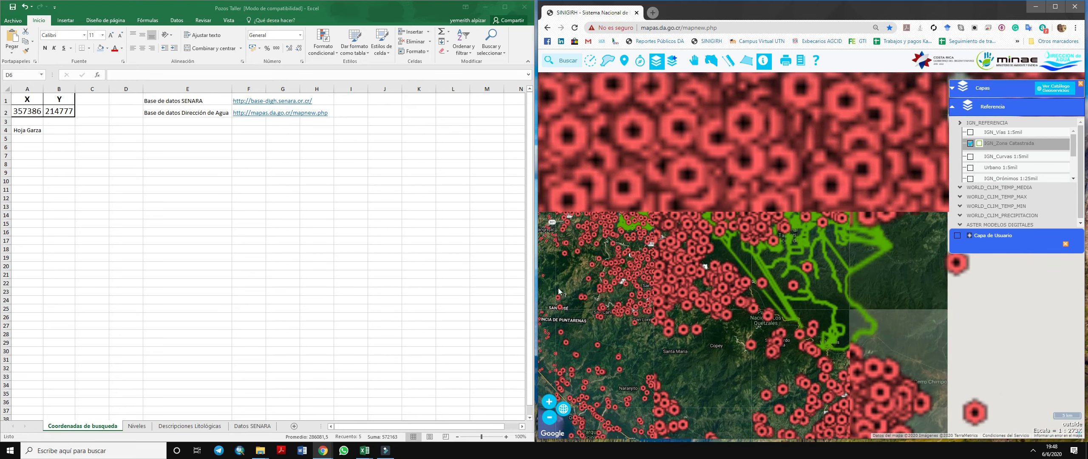
scroll(804, 299, "up", 1)
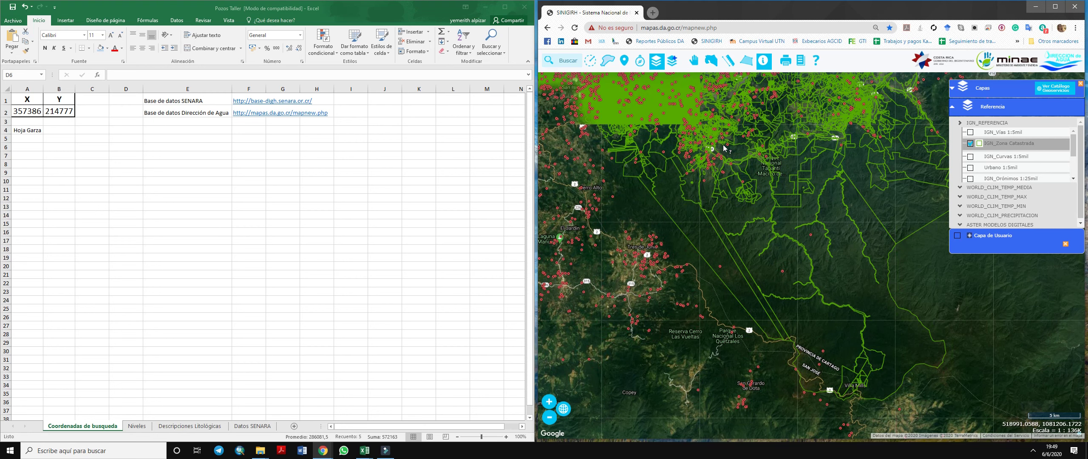
scroll(804, 174, "up", 1)
scroll(742, 156, "up", 1)
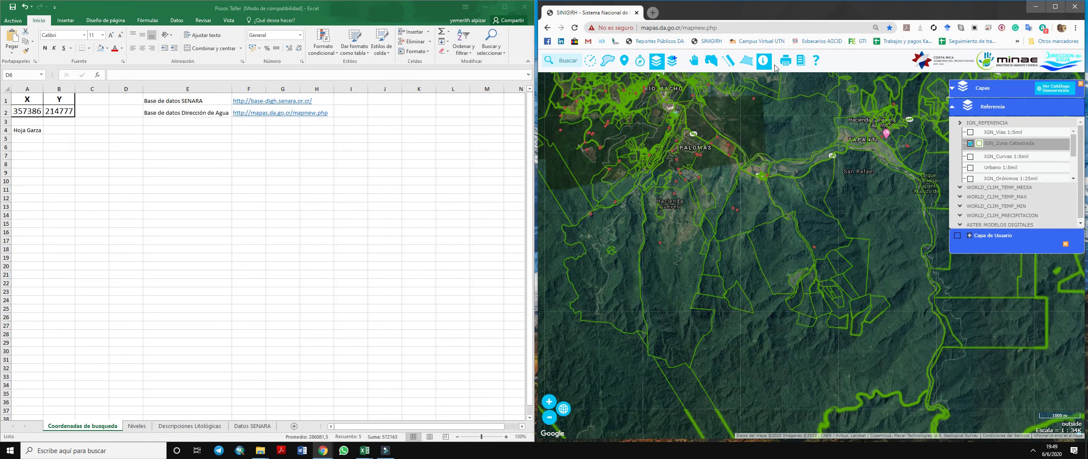
left_click(705, 266)
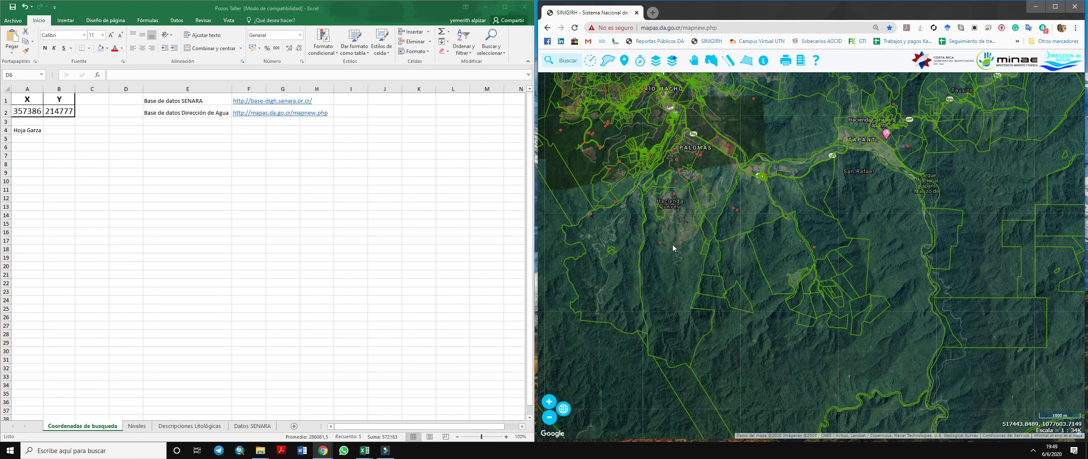
left_click(770, 58)
left_click(789, 215)
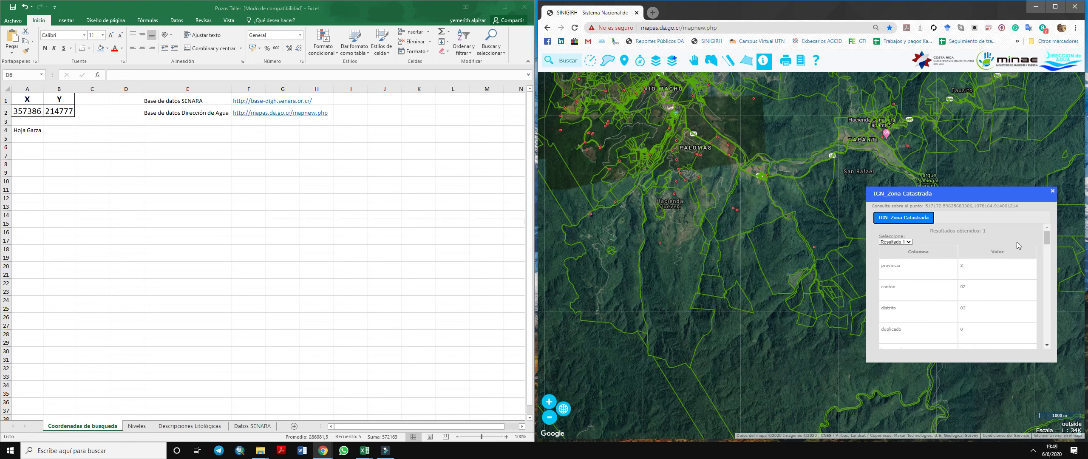
Read through the parcel's cadastral attributes, including finca, identifica, plano and shape_area, and close the results
left_click_drag(1047, 239, 1049, 254)
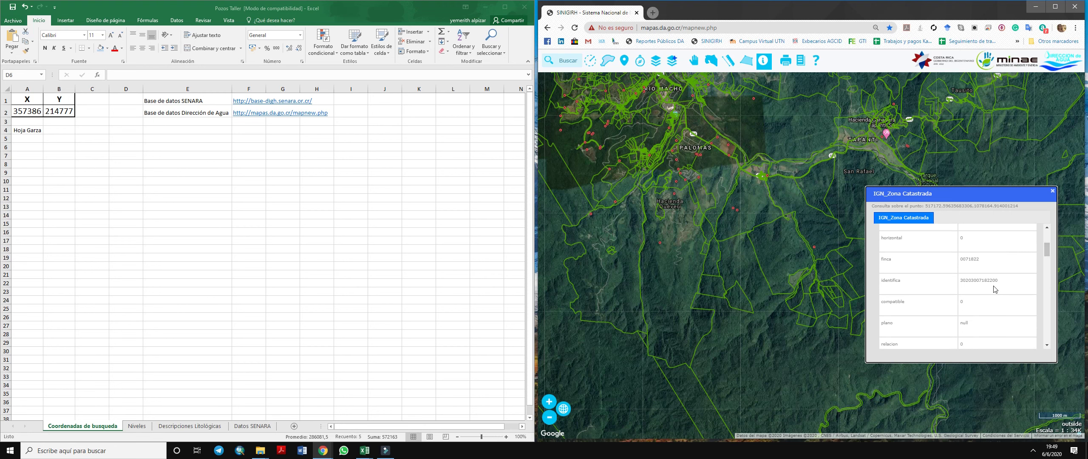
left_click_drag(1047, 254, 1056, 323)
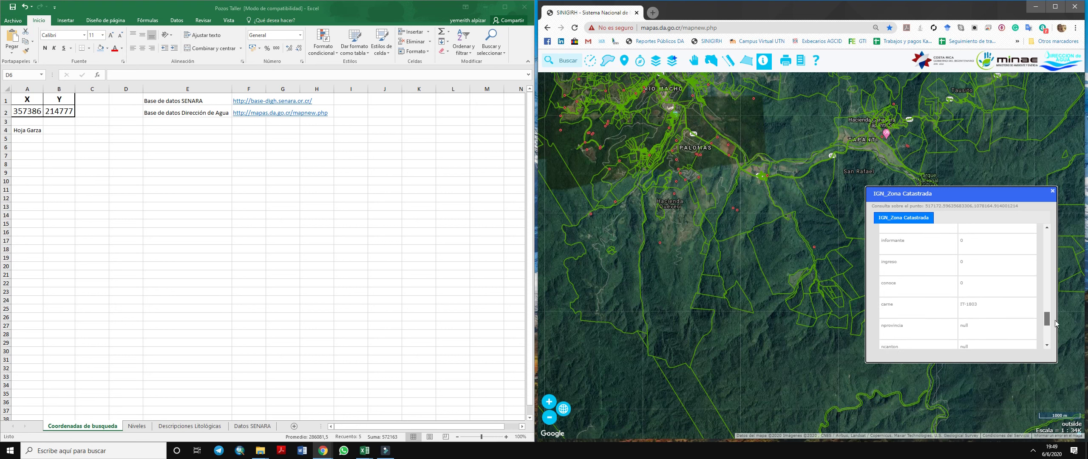
left_click_drag(979, 303, 969, 302)
left_click(1041, 324)
left_click_drag(1041, 323, 1046, 345)
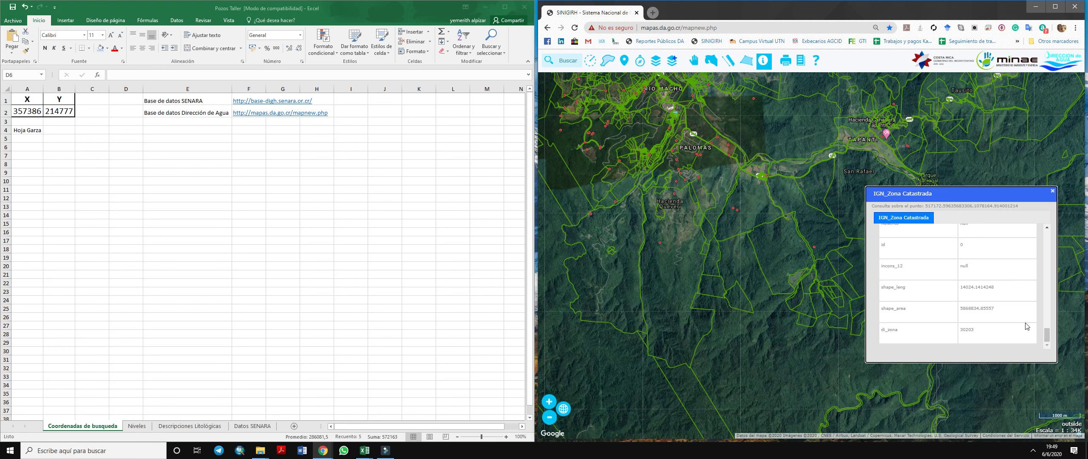
scroll(1014, 240, "up", 10)
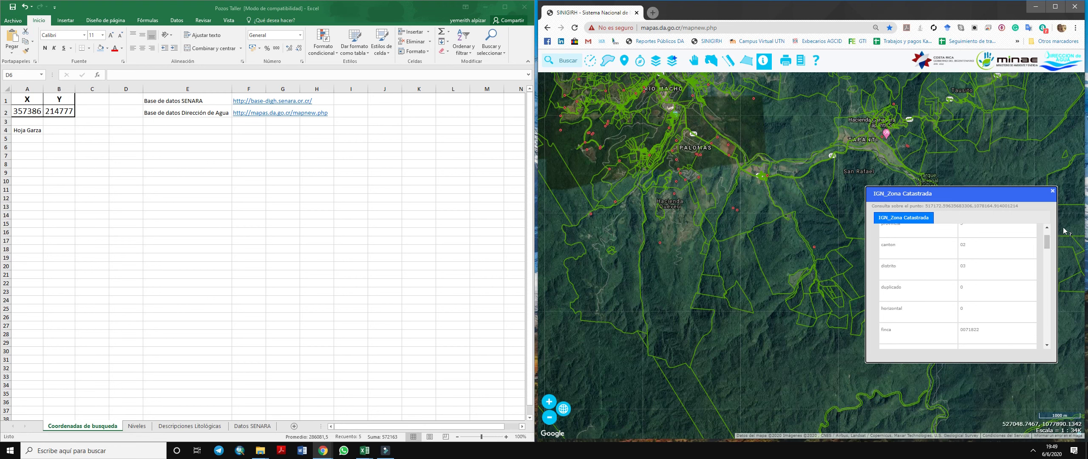
left_click(1055, 192)
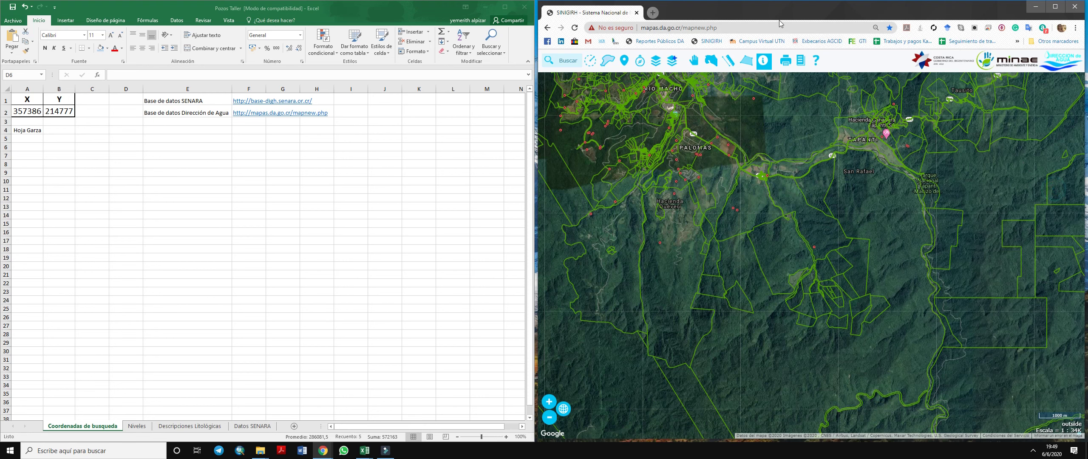
Hide the IGN_Zona Catastrada layer and collapse the IGN_REFERENCIA group and the Referencia section
left_click(657, 61)
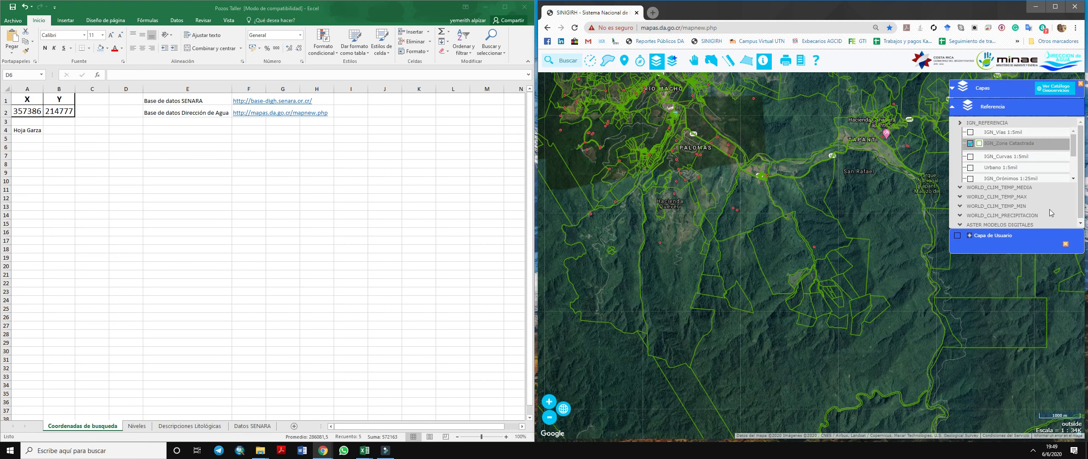
left_click(971, 143)
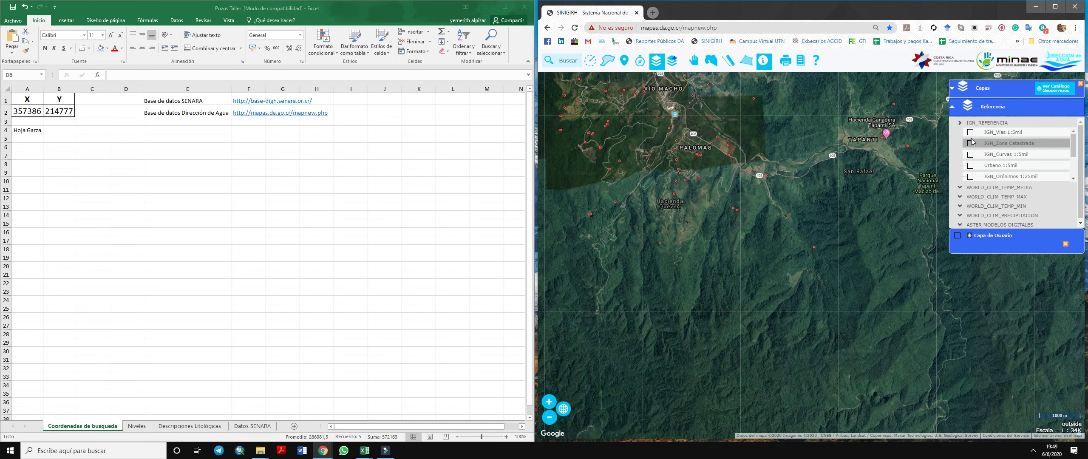
left_click(961, 124)
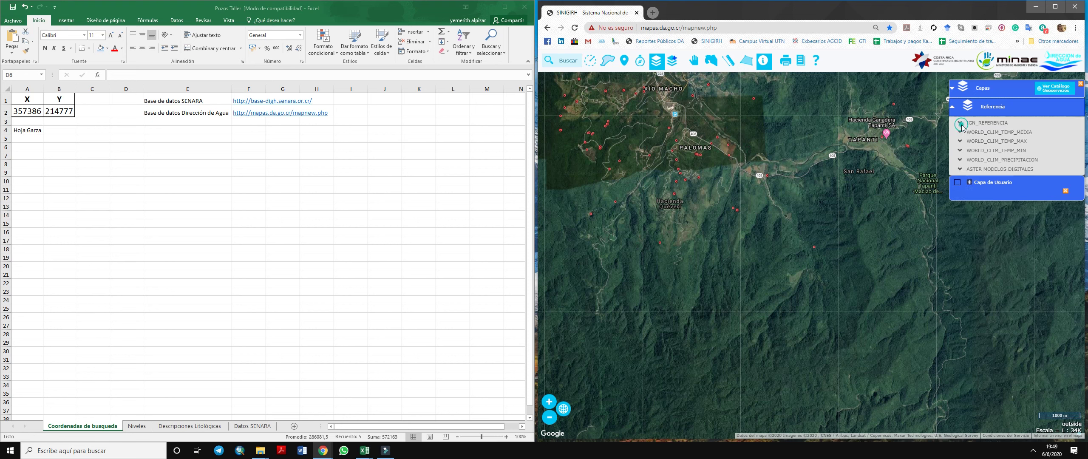
left_click(954, 107)
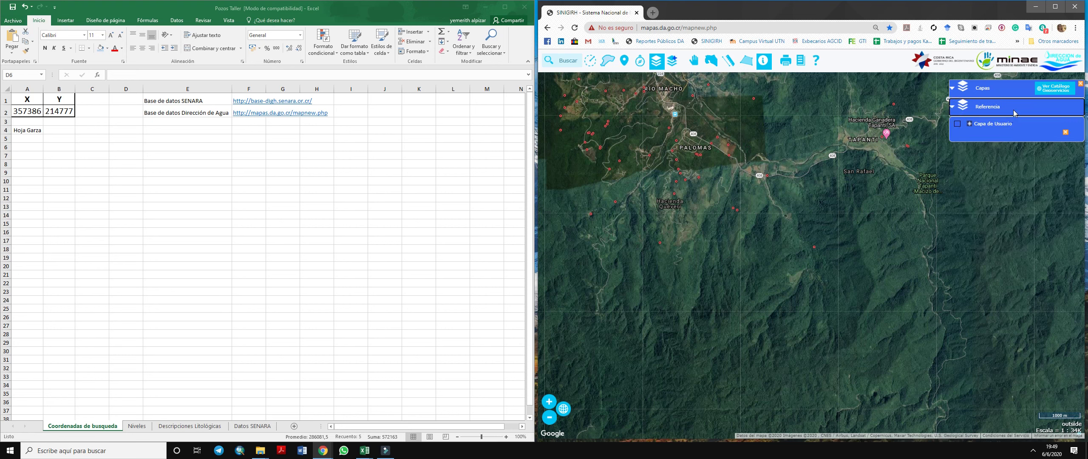
Locate the map by administrative division: province Puntarenas, cantón Puntarenas, distrito Isla Del Coco
left_click(641, 61)
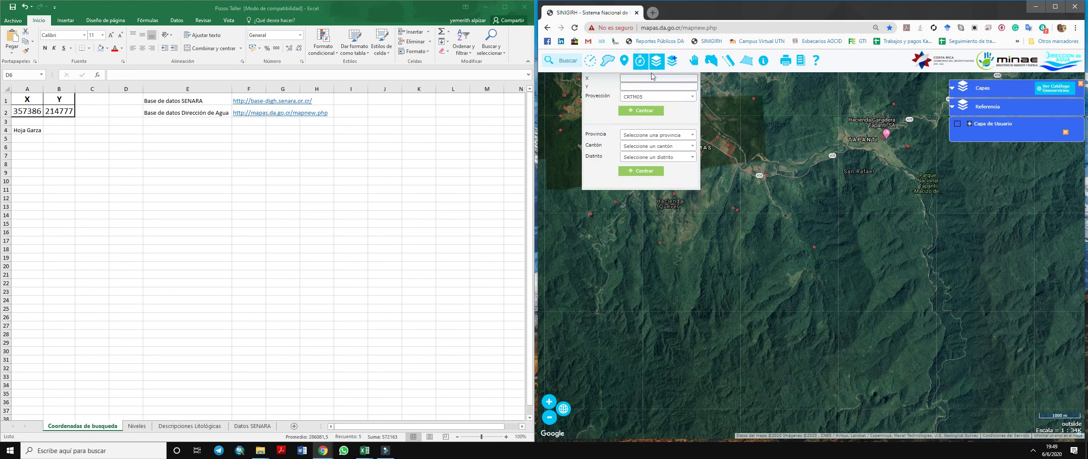
left_click(652, 78)
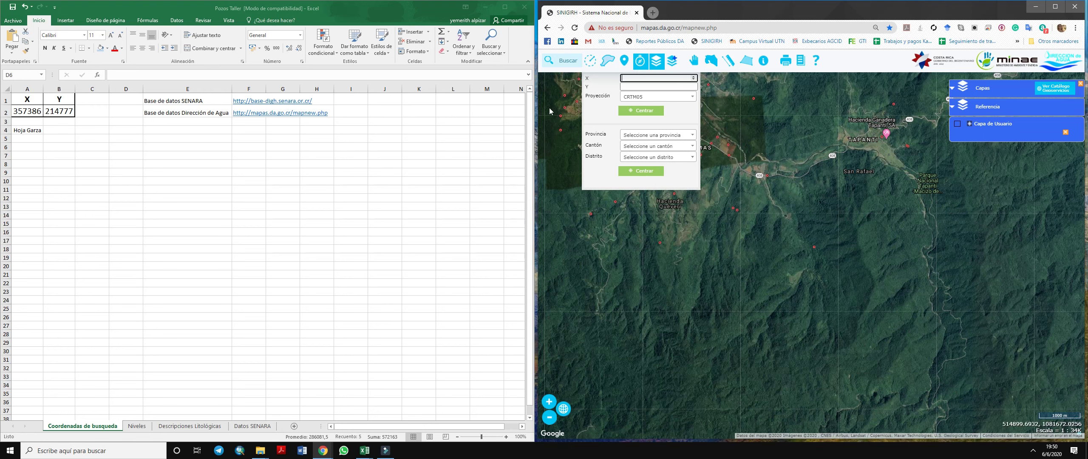
left_click(678, 139)
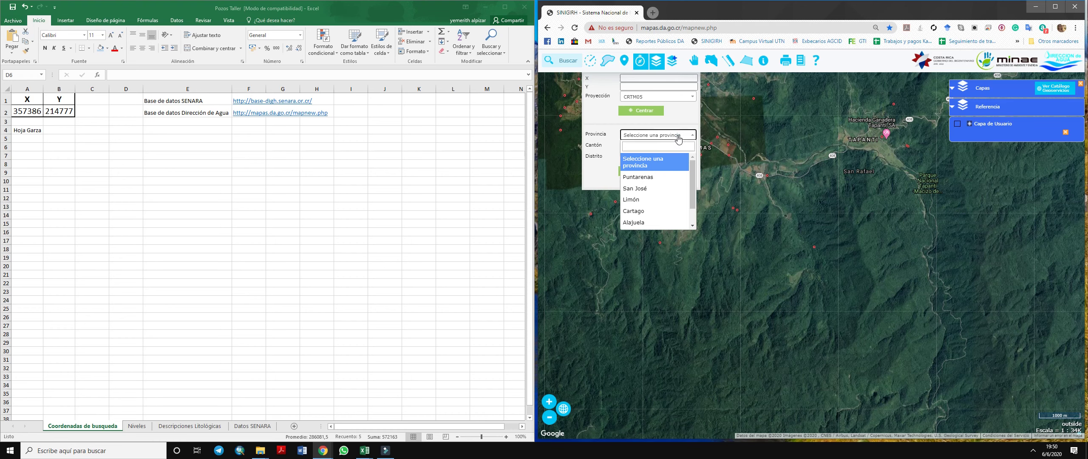
left_click(664, 170)
left_click(666, 150)
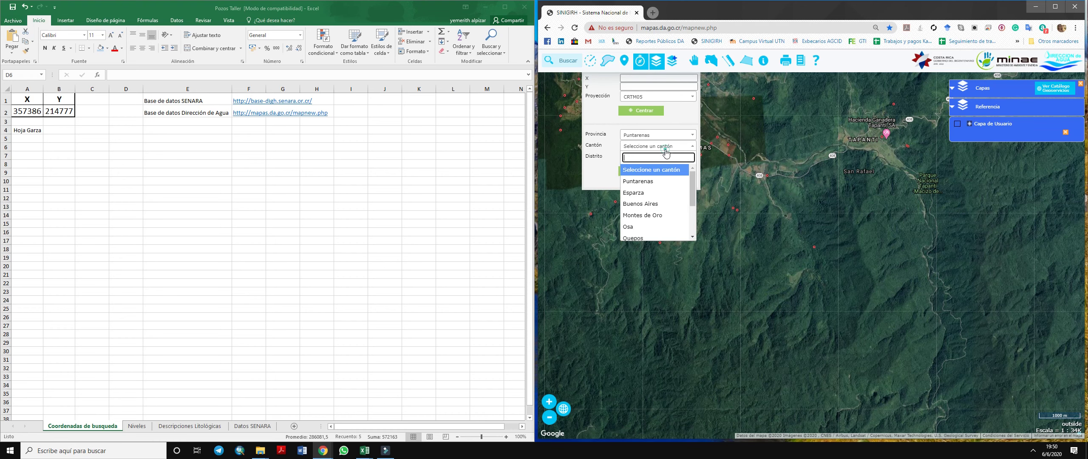
left_click(660, 181)
left_click(660, 156)
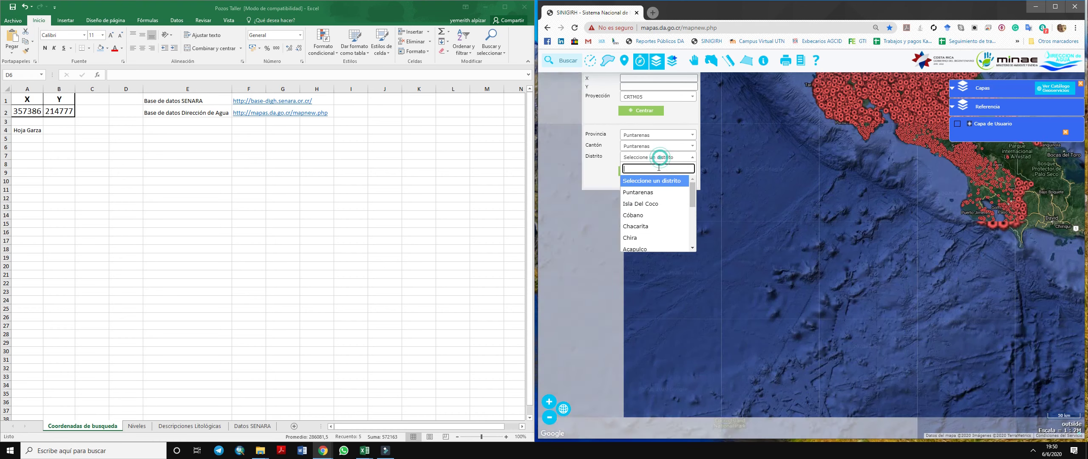
left_click(654, 204)
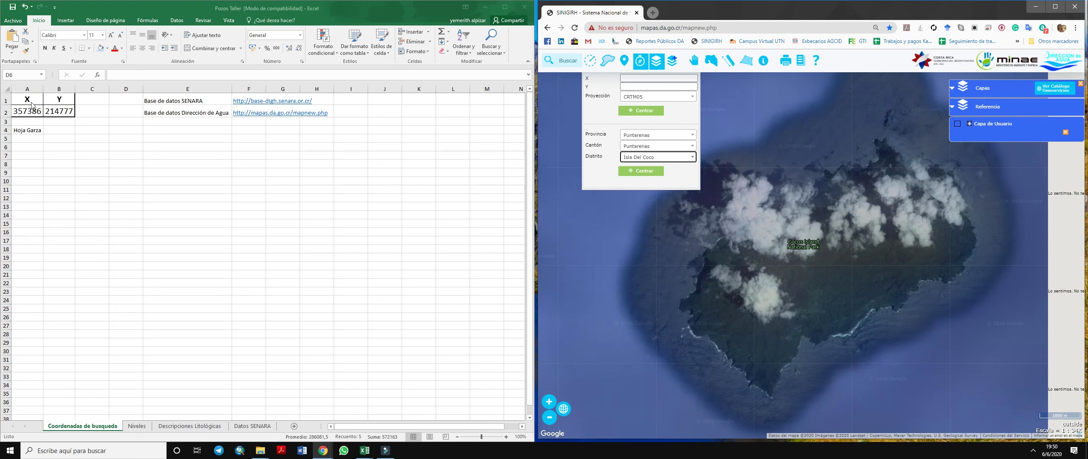
Center the map on X 357386, Y 214777 in the Lambert Norte projection, highlight the map sheet name and close the location details
left_click_drag(33, 112, 59, 101)
left_click(59, 110)
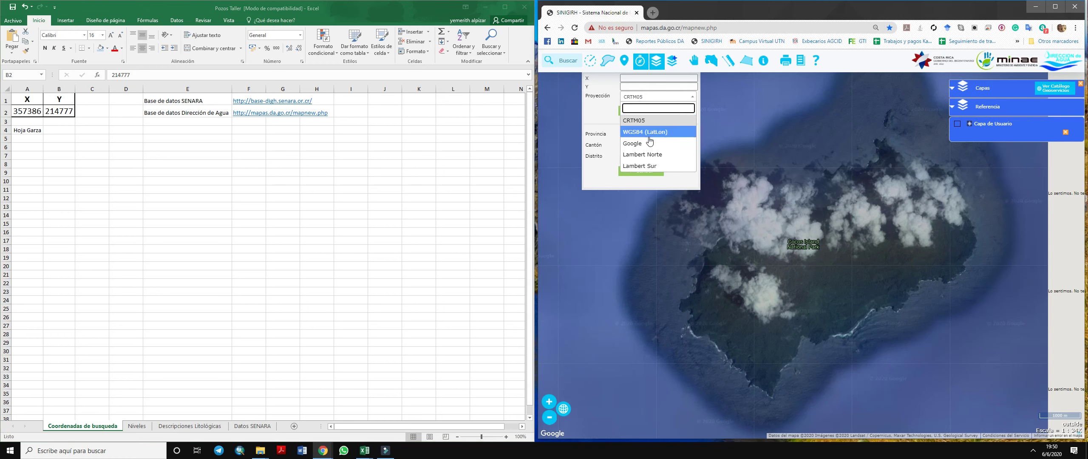
left_click(643, 154)
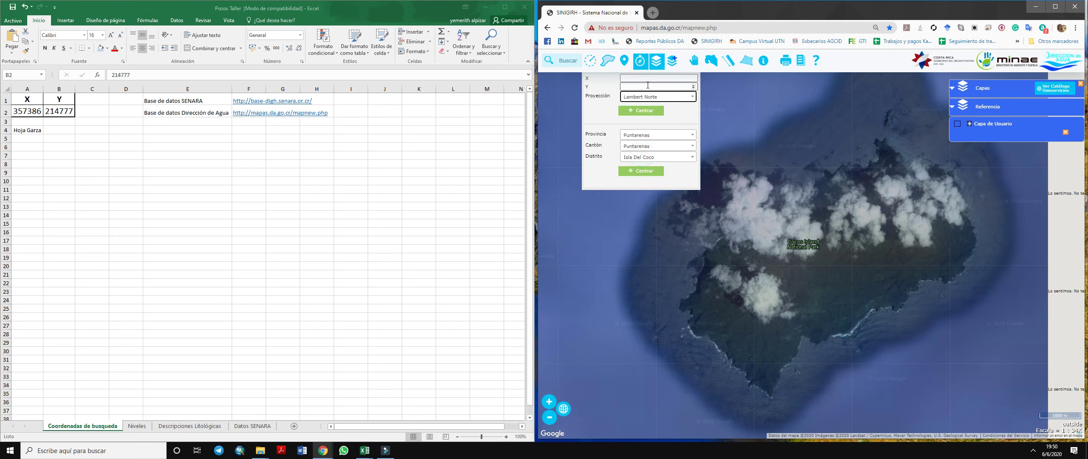
left_click(647, 85)
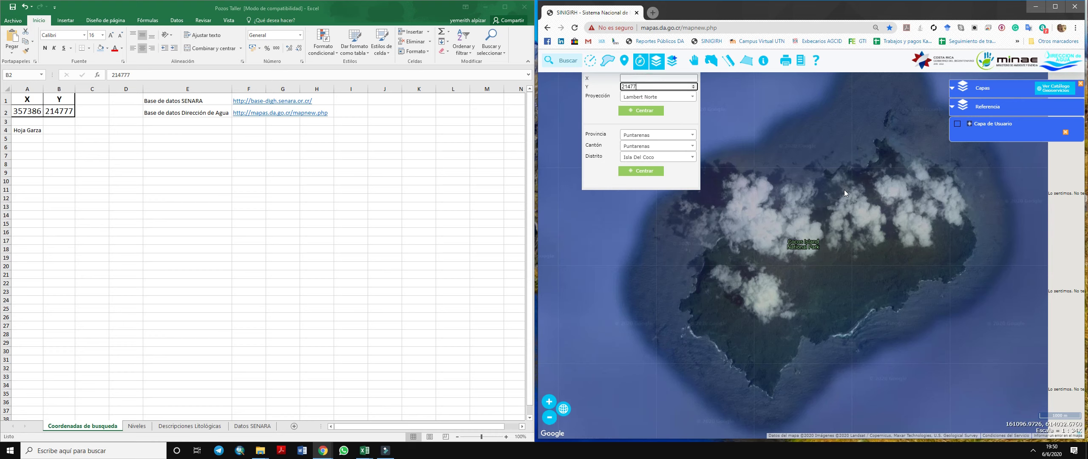
key("shift+Tab")
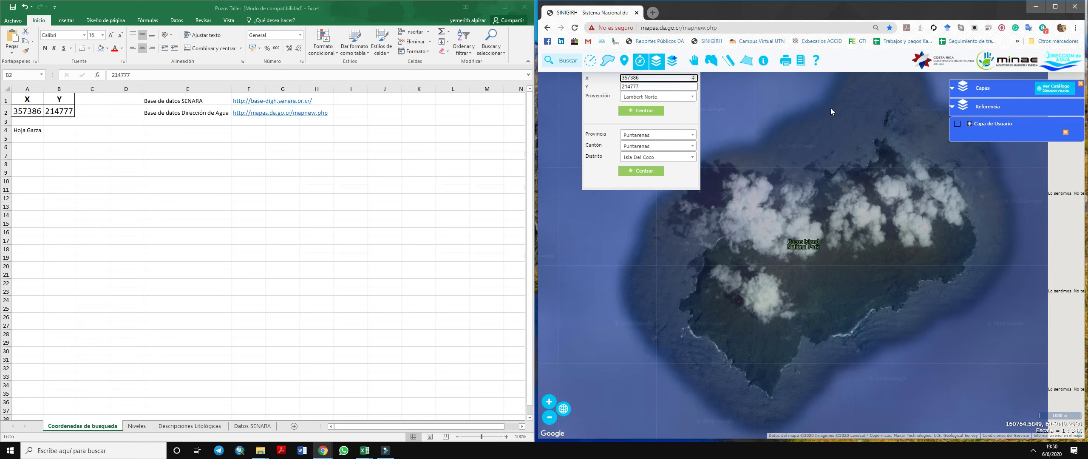
left_click(642, 111)
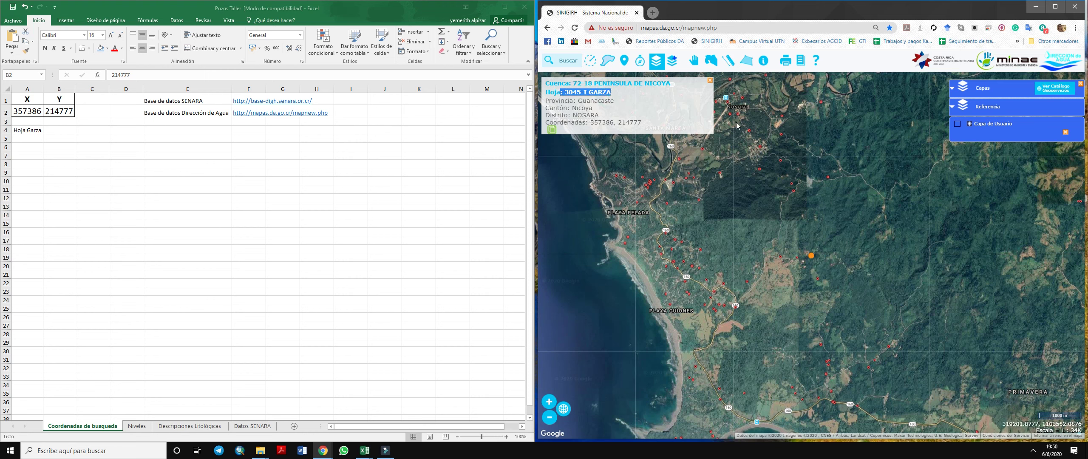
left_click(650, 115)
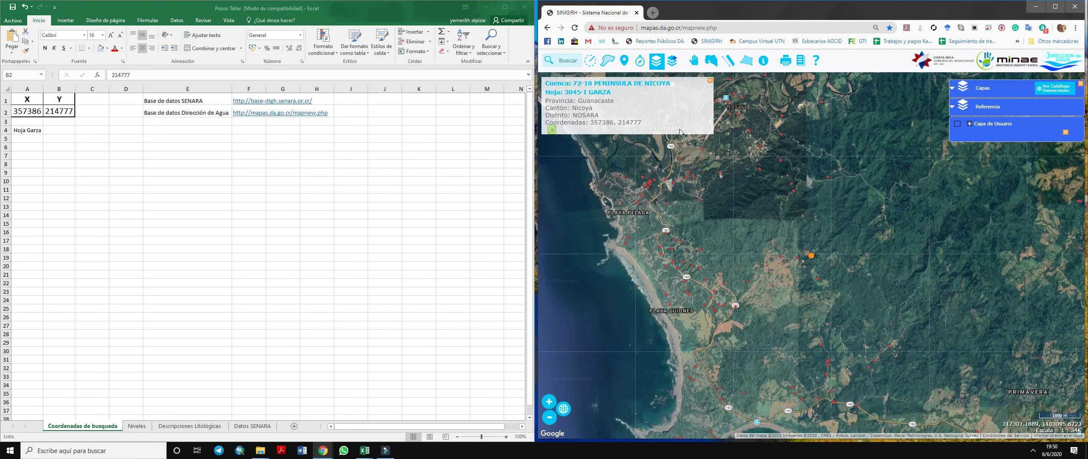
left_click(710, 81)
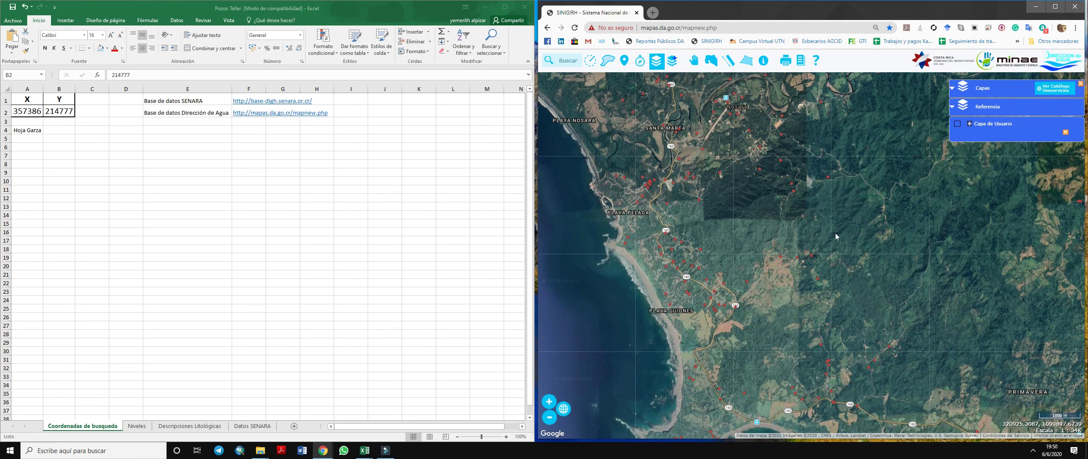
Place a pin named Pozo at X 357386, Y 214777 in the Lambert Norte projection and close the pin settings
left_click(624, 60)
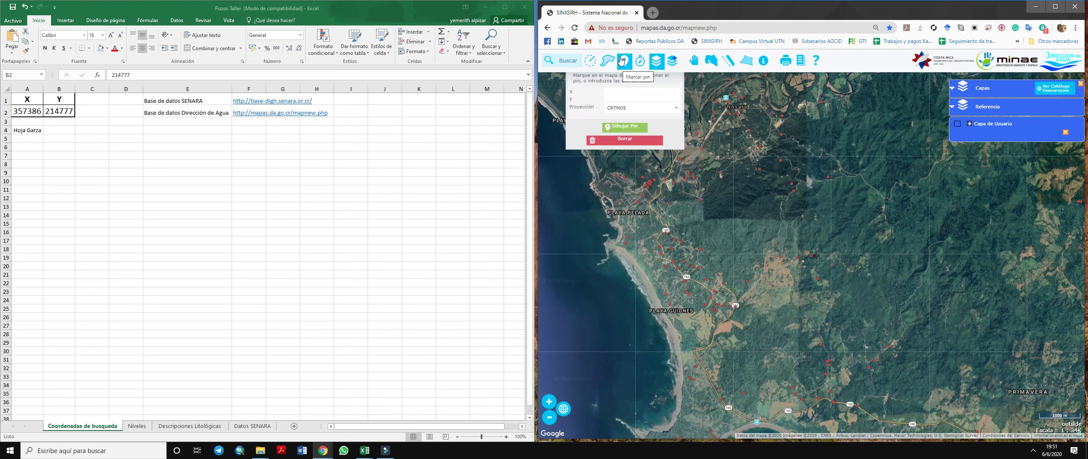
left_click(641, 109)
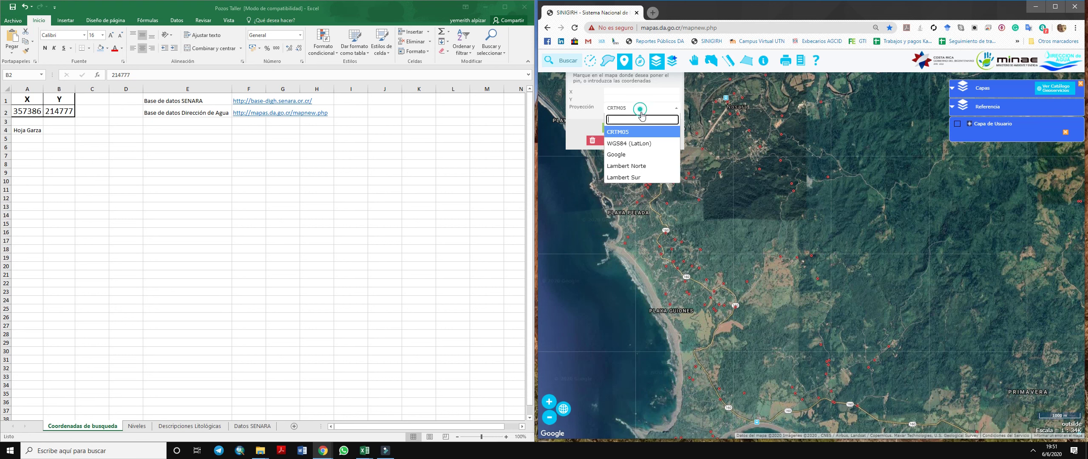
left_click(642, 166)
left_click(644, 97)
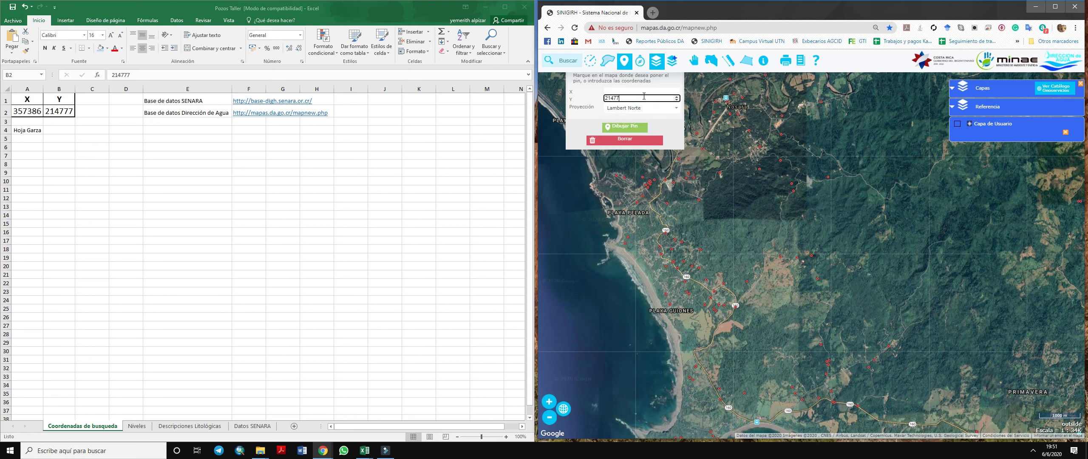
left_click(641, 90)
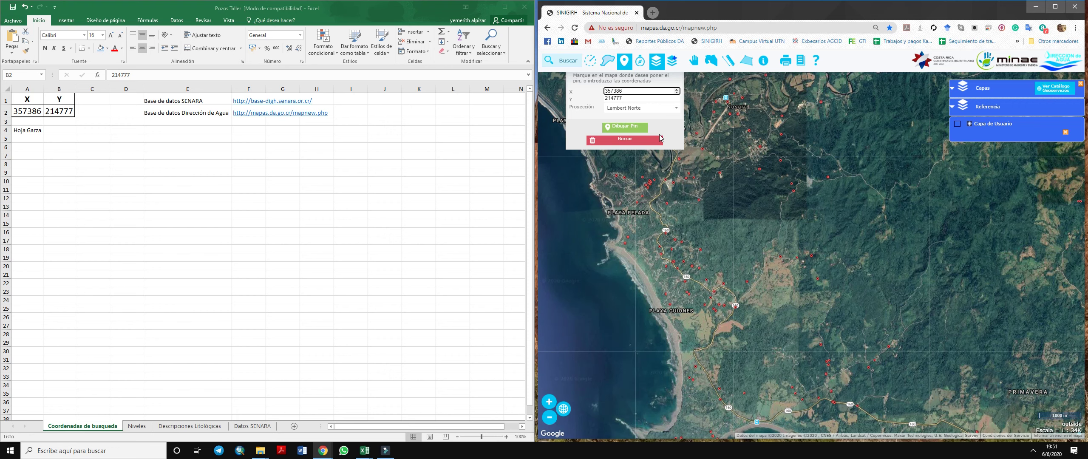
left_click(640, 127)
left_click(768, 244)
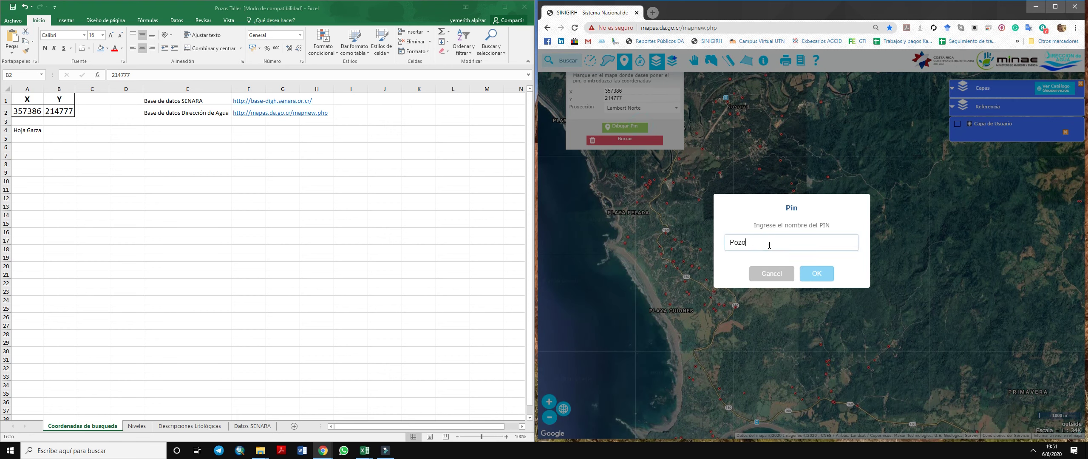
key("Return")
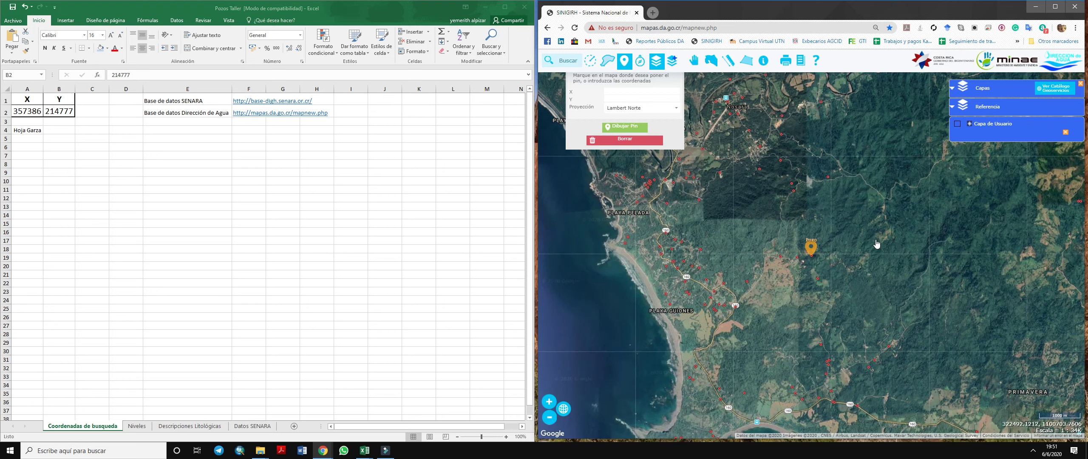
scroll(845, 283, "up", 1)
scroll(774, 214, "up", 2)
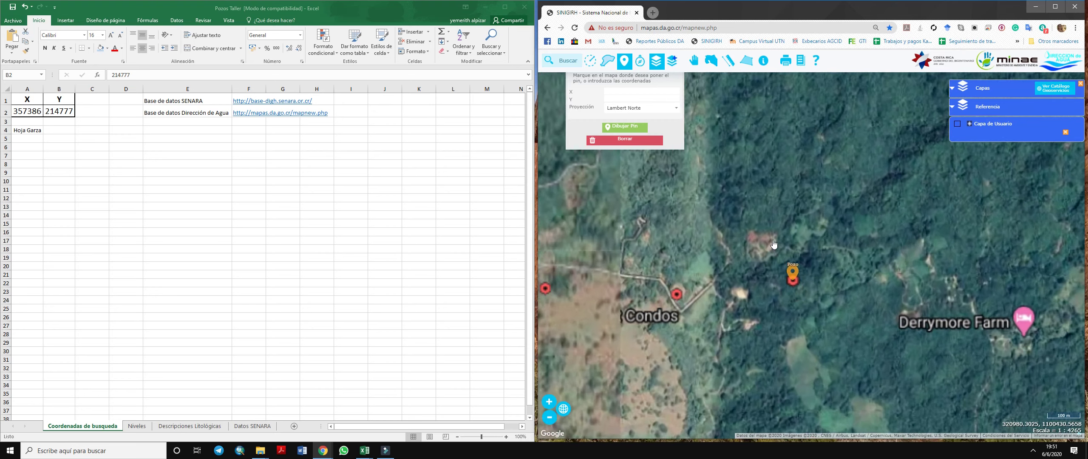
left_click(630, 69)
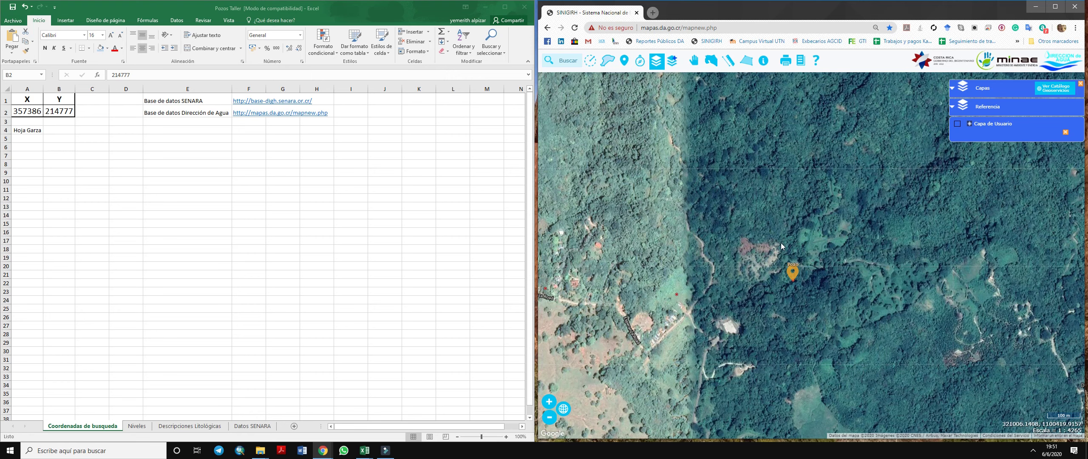
scroll(781, 243, "down", 1)
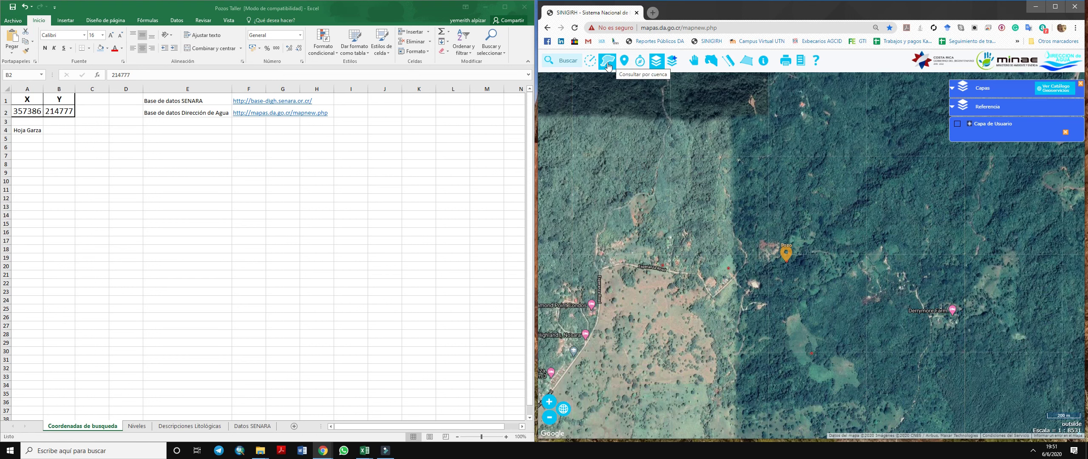
Query the DA_Aforos layer within the BANANITO - 83-04 basin and export all the results to Excel
left_click(608, 66)
left_click(651, 88)
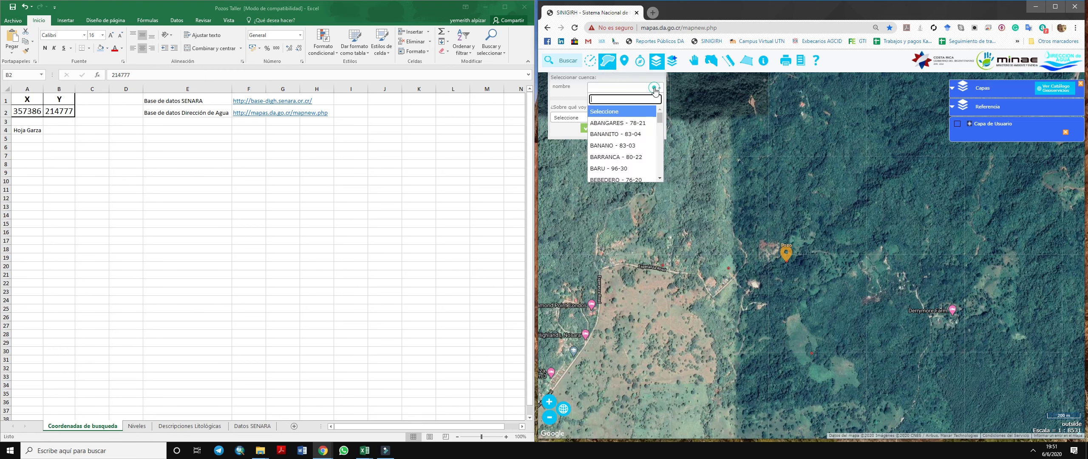
left_click(634, 125)
left_click(614, 117)
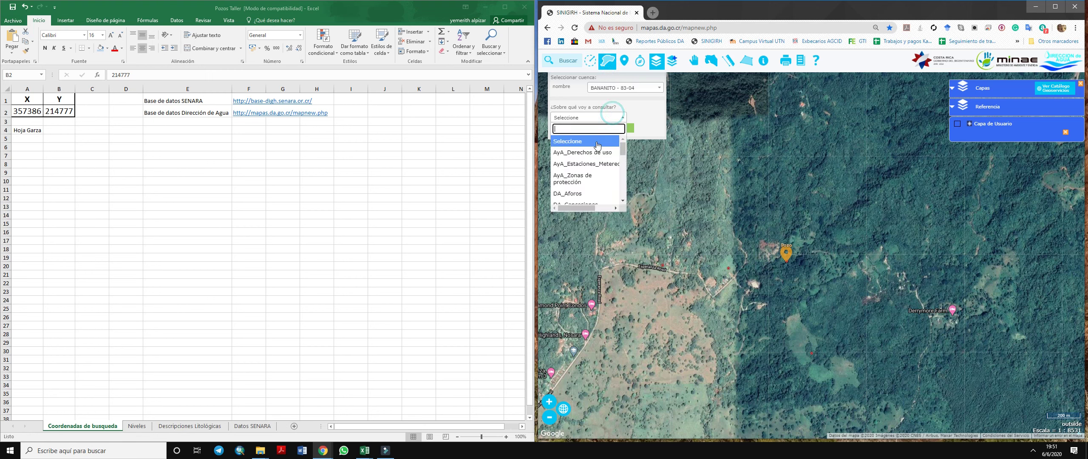
left_click(580, 194)
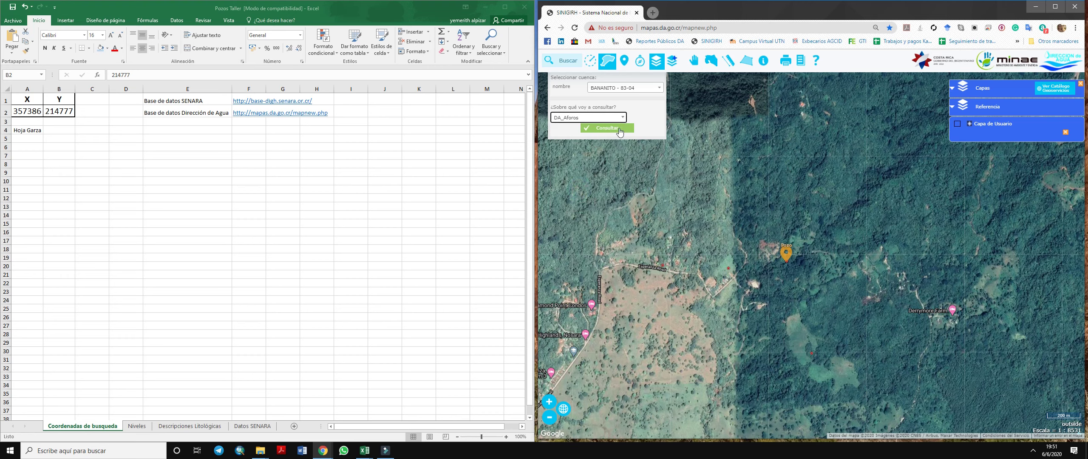
left_click(616, 129)
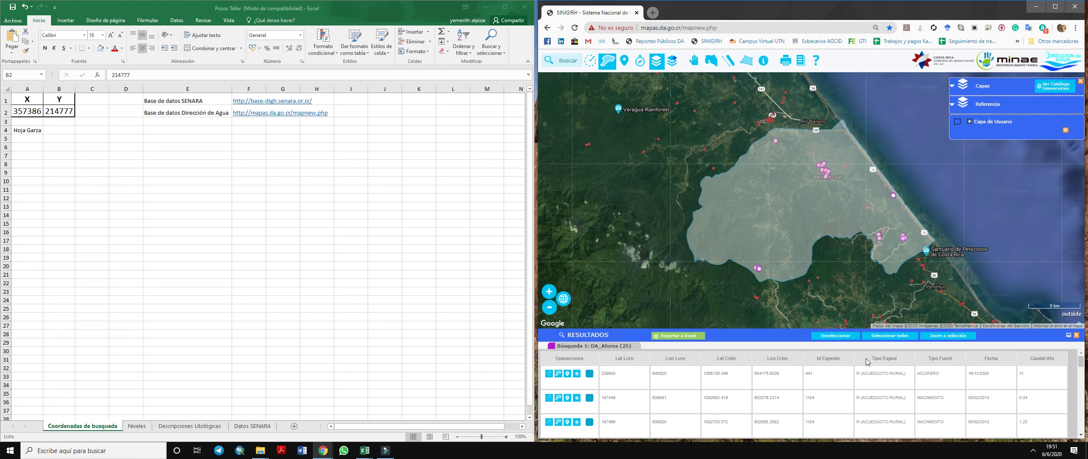
left_click(881, 335)
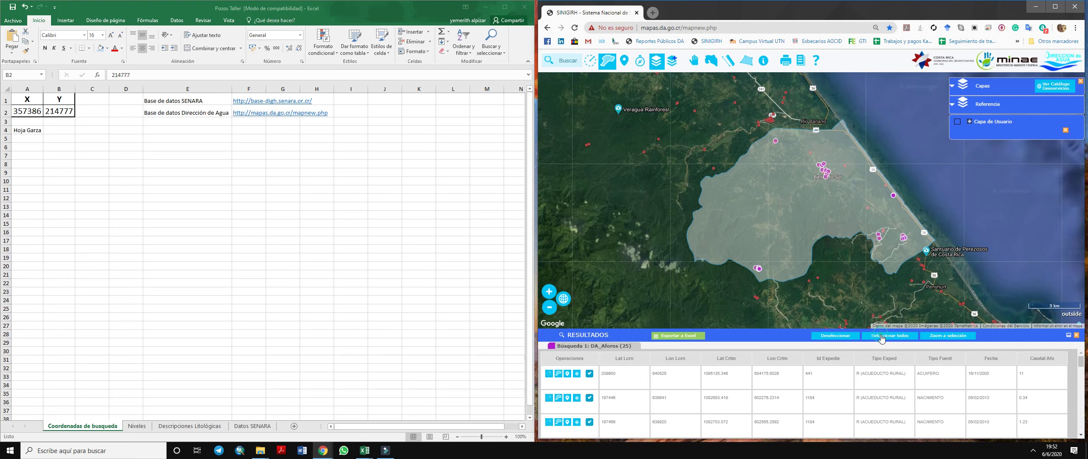
left_click(677, 335)
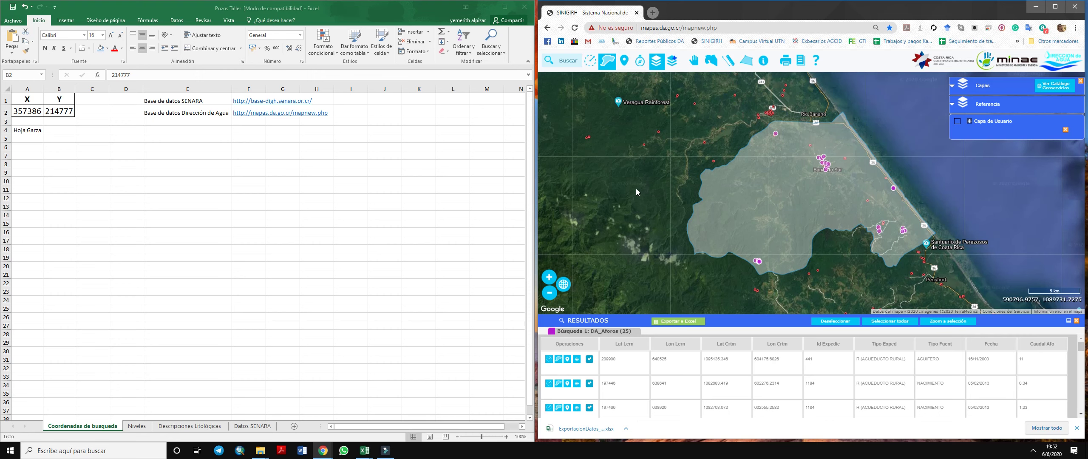
Start a circular-area query with a 3000 m radius and choose to draw the circle on the map
left_click(596, 62)
left_click(595, 62)
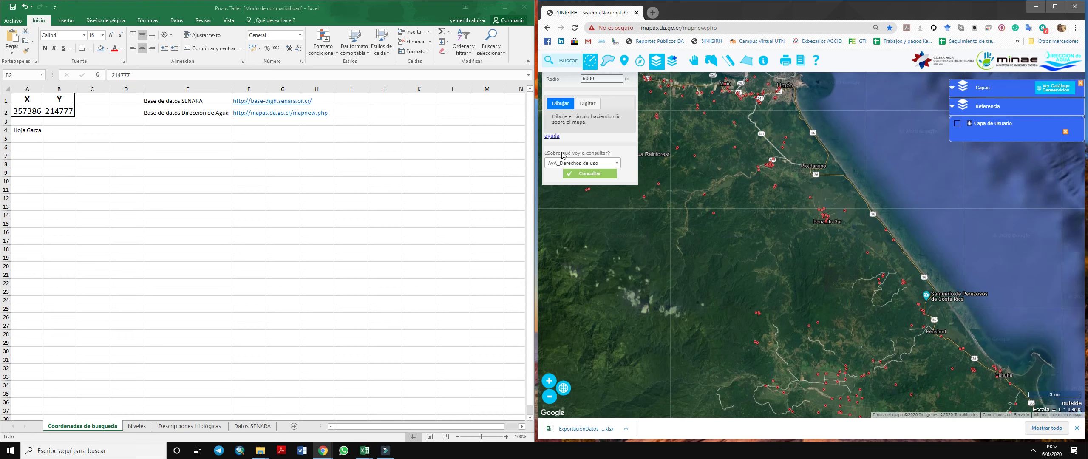
left_click_drag(599, 81, 577, 83)
left_click(568, 104)
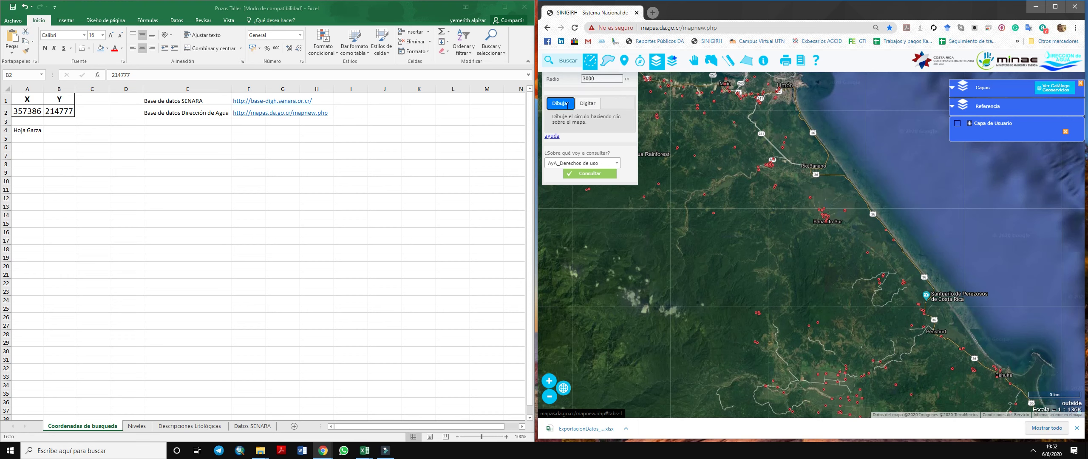
Place the query circle by hand at three different inland spots on the map
left_click(748, 177)
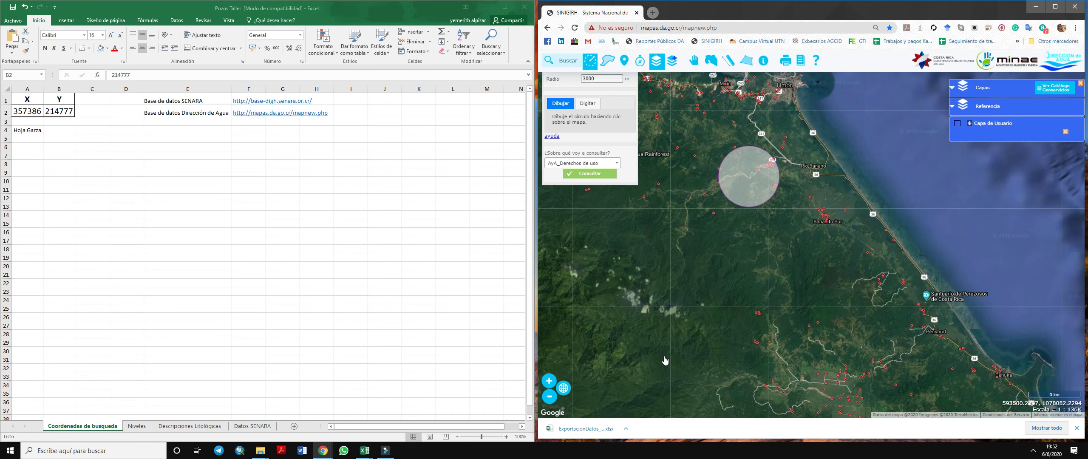
left_click(681, 259)
left_click(814, 267)
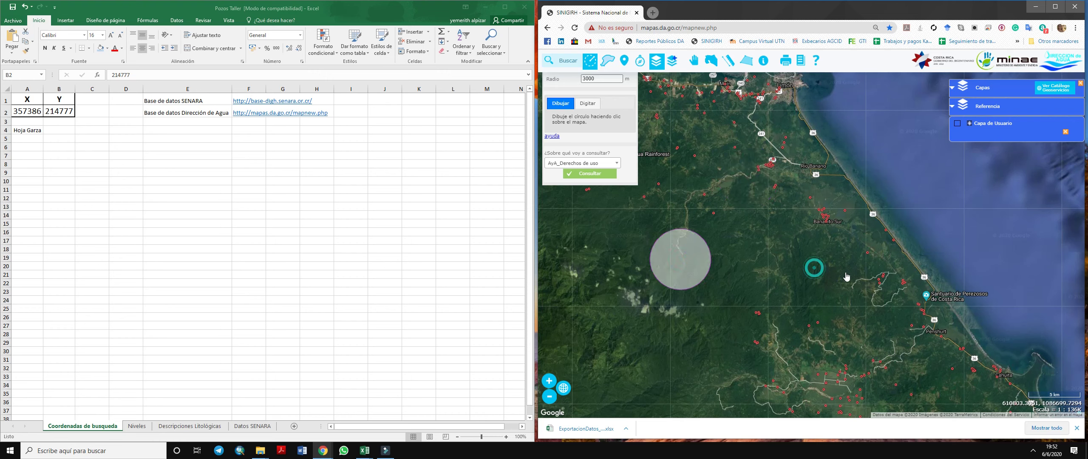
Draw the query circle around the entered Lambert Norte coordinates X 357386, Y 214777
left_click(595, 102)
left_click(585, 127)
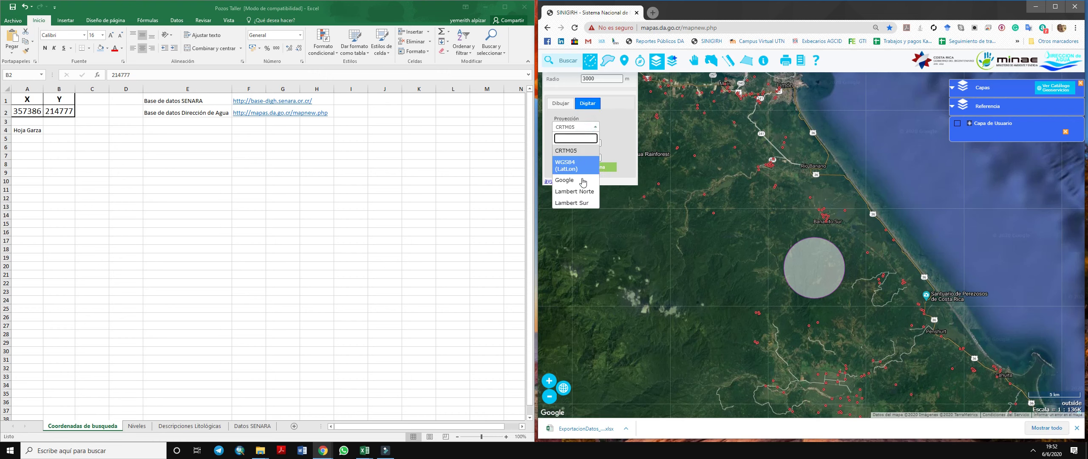
left_click(564, 138)
left_click(563, 142)
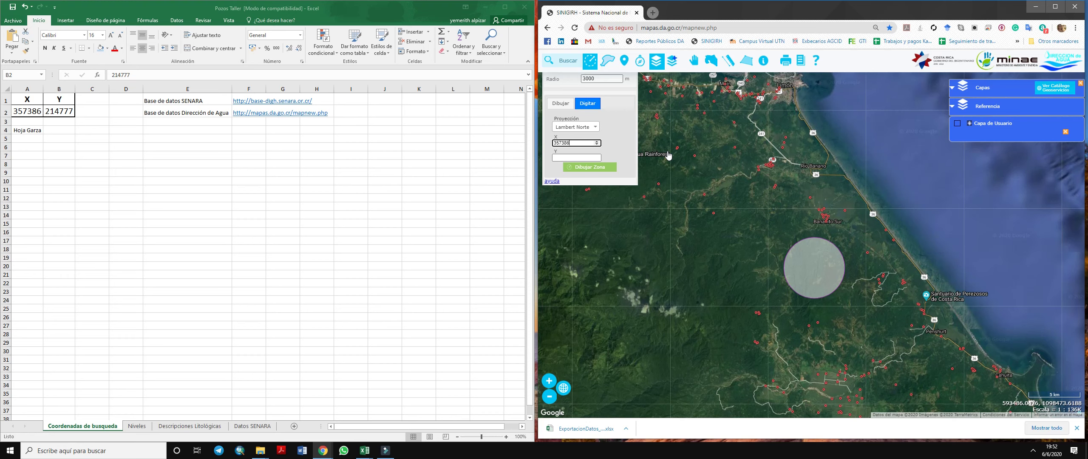
left_click(571, 157)
type("214777")
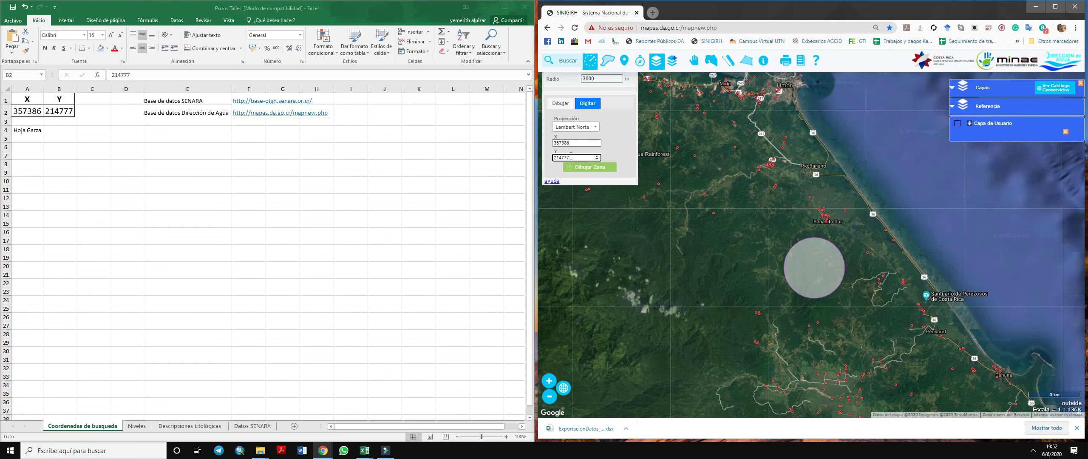
left_click(580, 167)
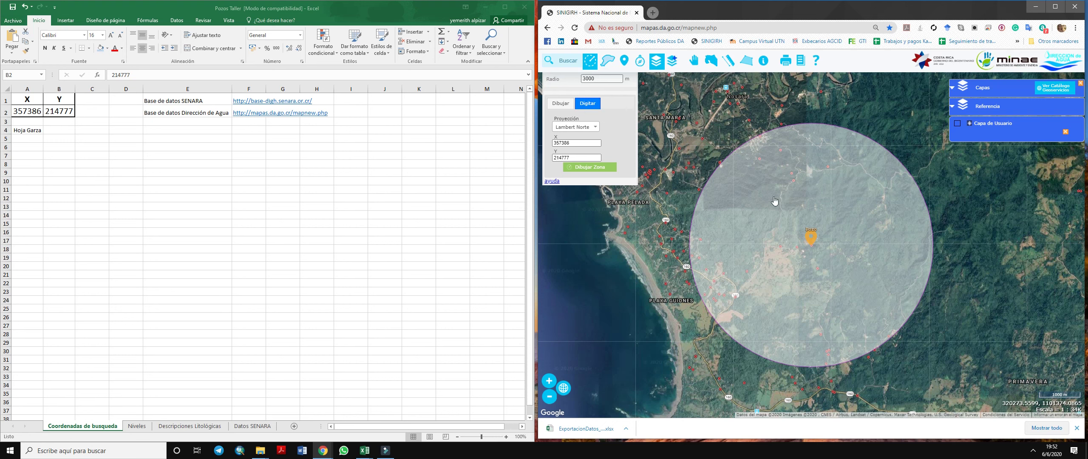
Query the DA_Concesiones layer within the 3000 m circle and select all the results
left_click(561, 104)
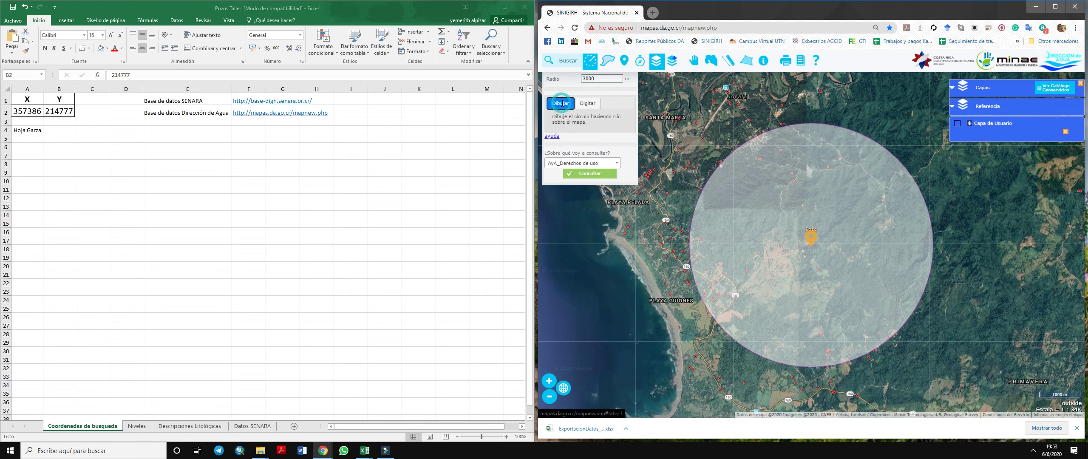
left_click(614, 165)
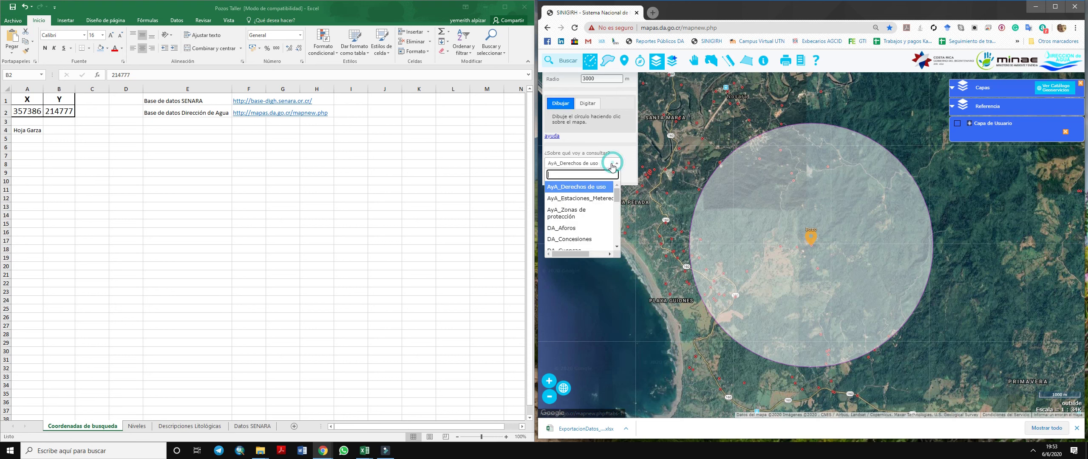
left_click(586, 240)
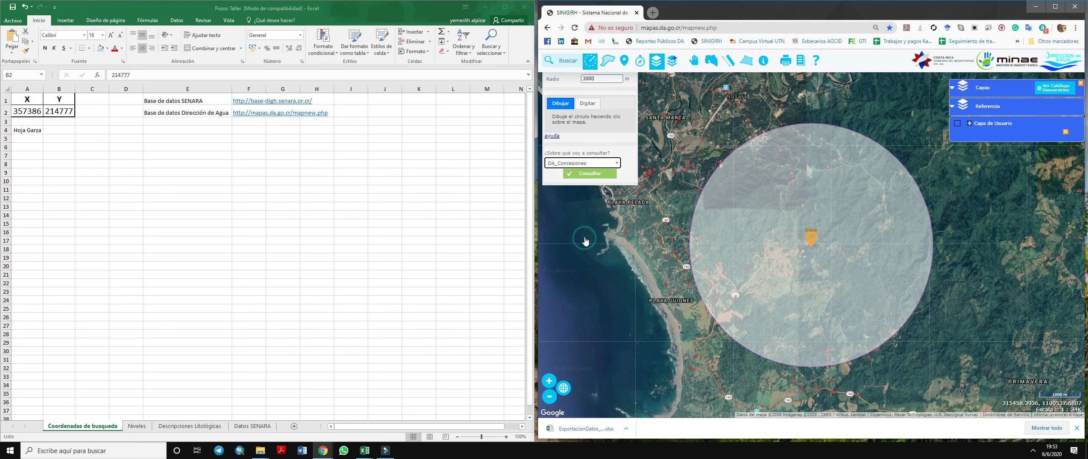
left_click(602, 175)
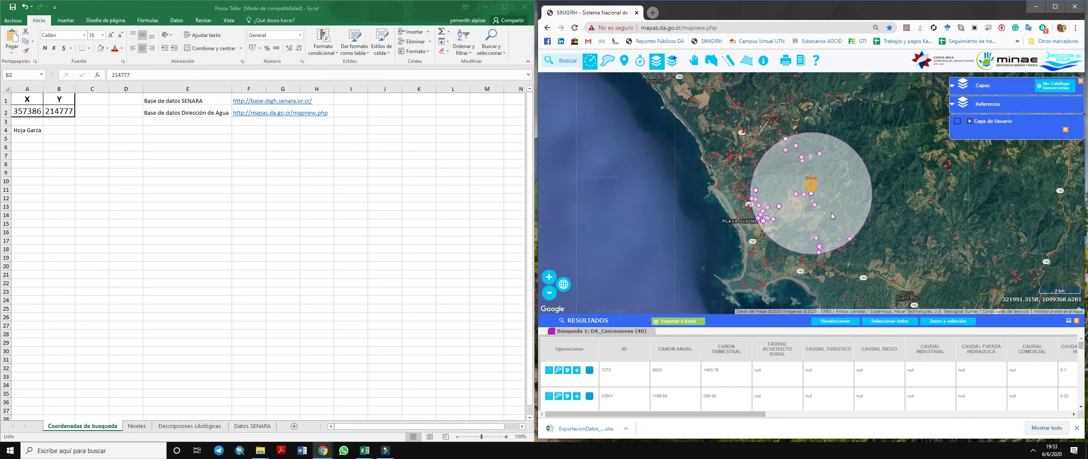
left_click(884, 326)
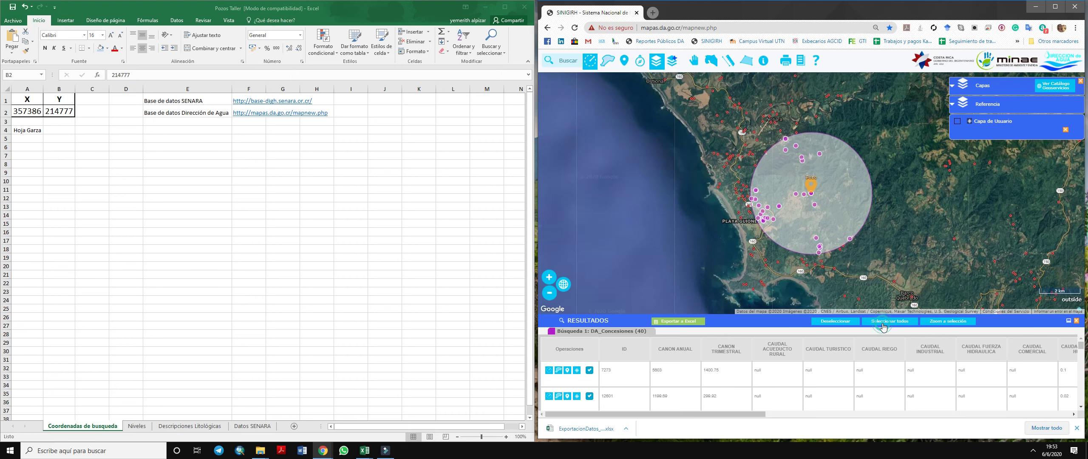
Export the selected DA_Concesiones results to Excel and open the exported workbook maximized
left_click(692, 321)
left_click(592, 428)
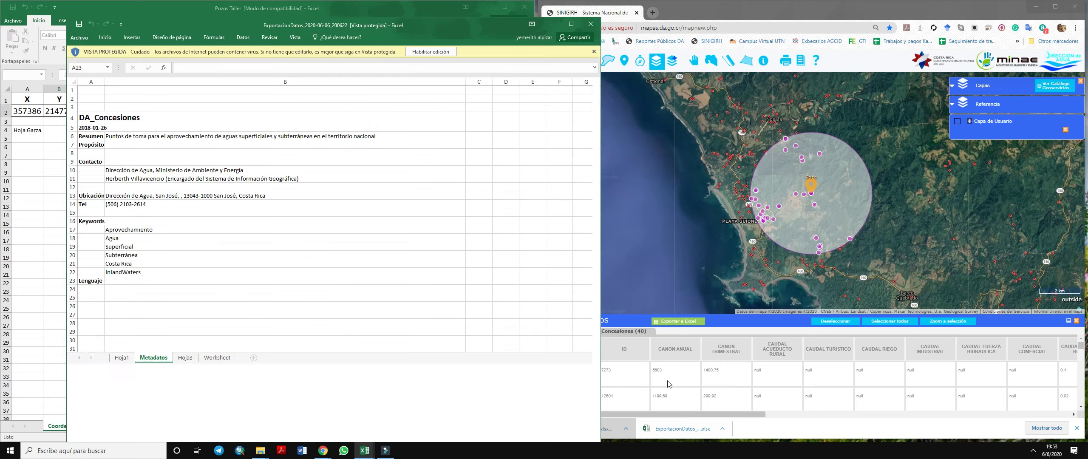
left_click(571, 24)
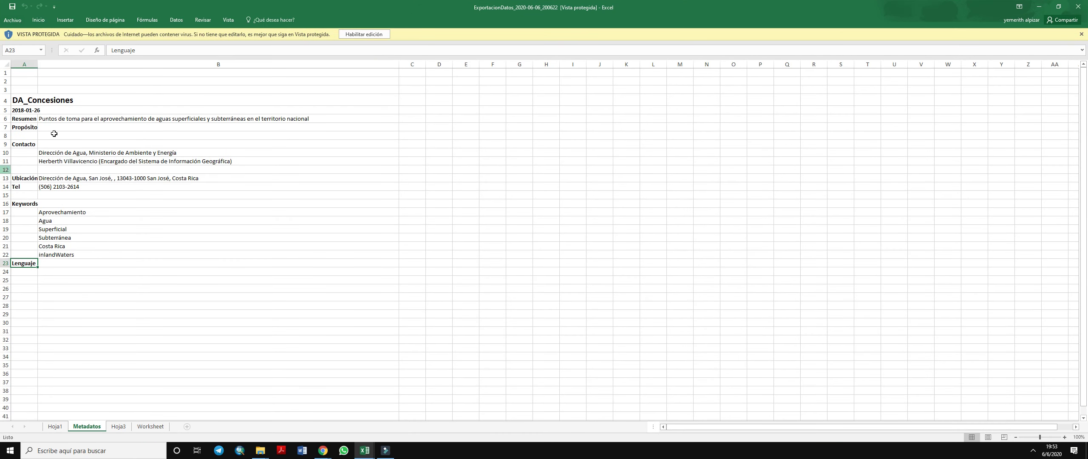
Review the layer description on the Metadatos sheet, check the remaining sheets and open the Hoja1 data sheet
left_click_drag(29, 142, 33, 266)
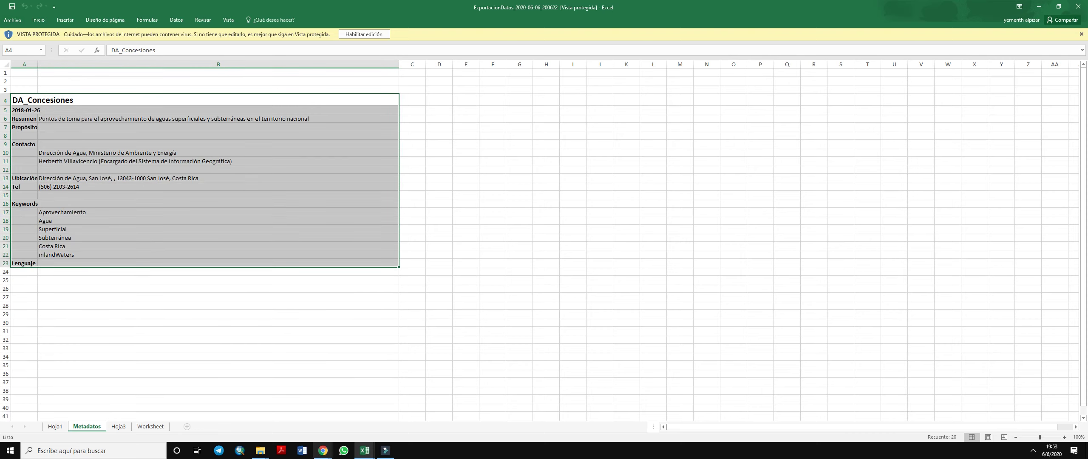
left_click(143, 427)
left_click(116, 428)
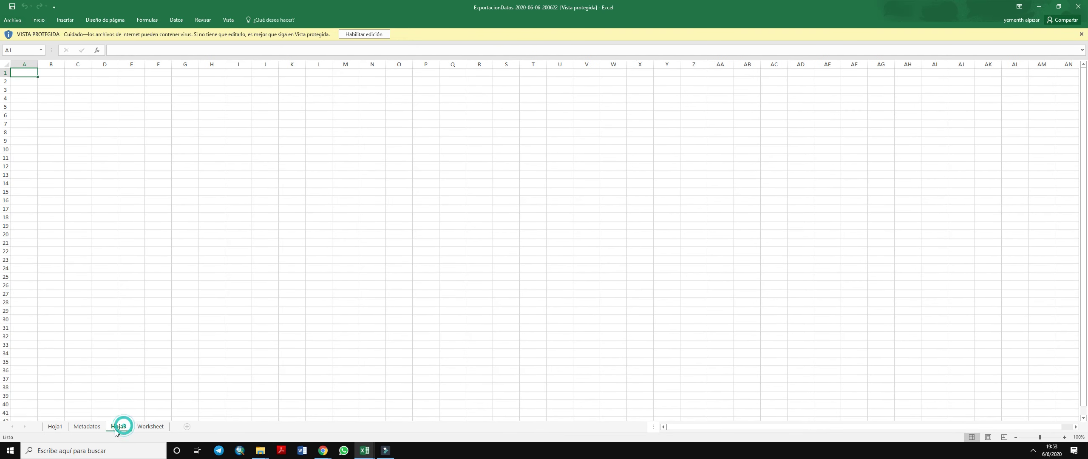
left_click(61, 430)
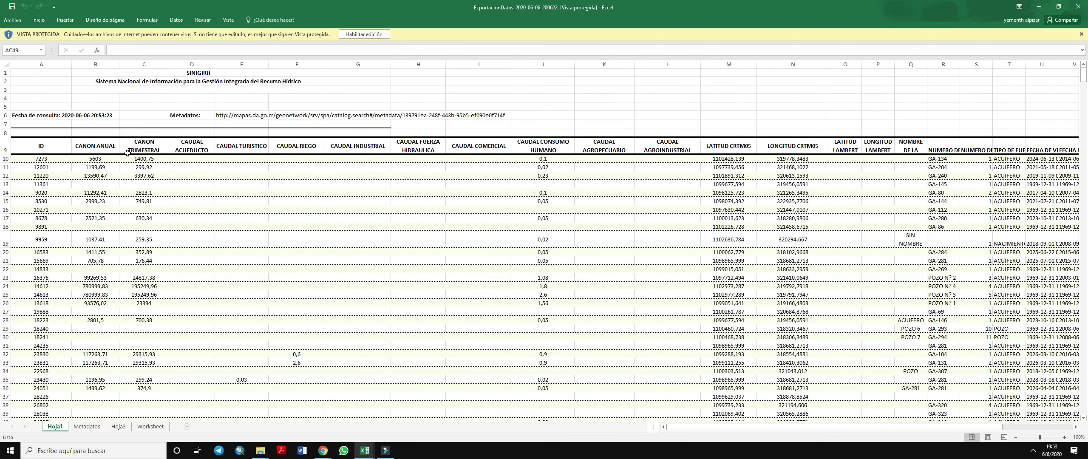
Examine the row 9 headers from ID through the annual and quarterly fees to the flow-by-use columns
left_click(45, 149)
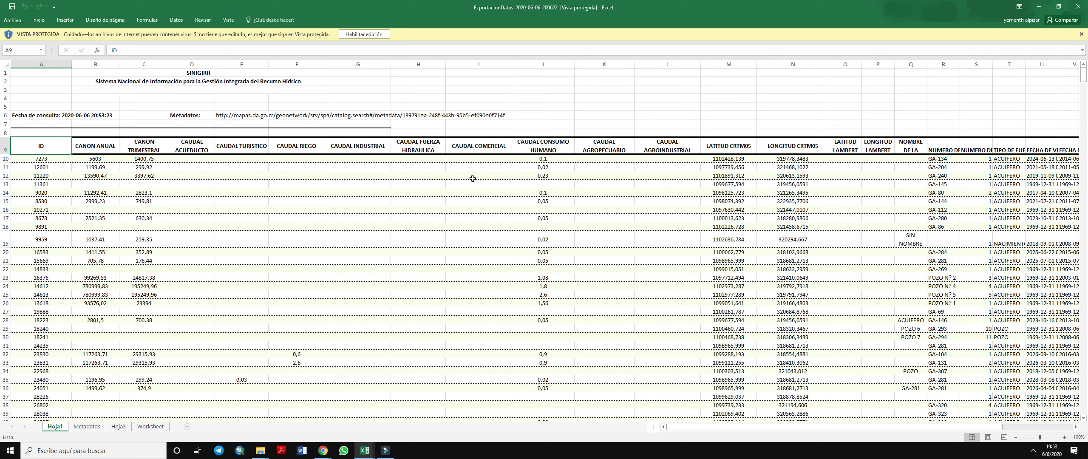
key("Right")
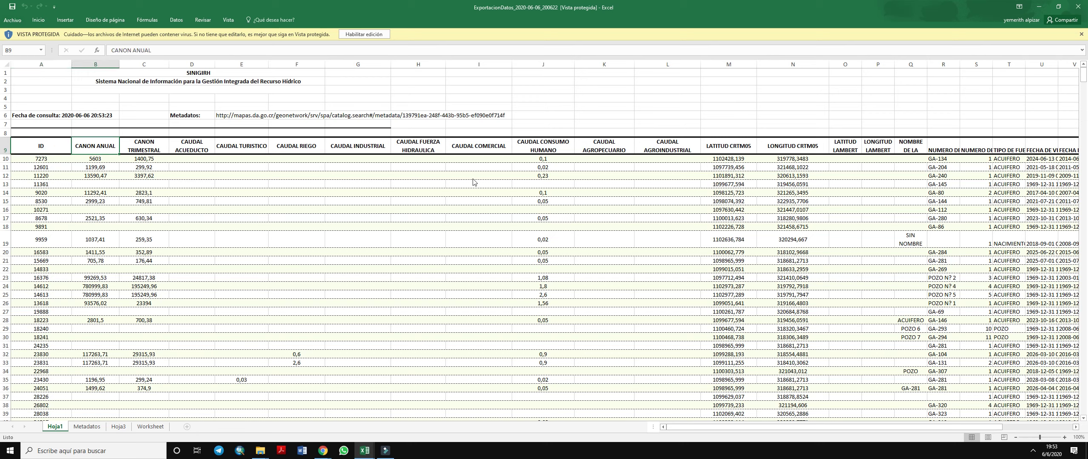
key("Right")
key("Right")
key("Right")
key("Right")
key("Right")
key("Right")
key("Right")
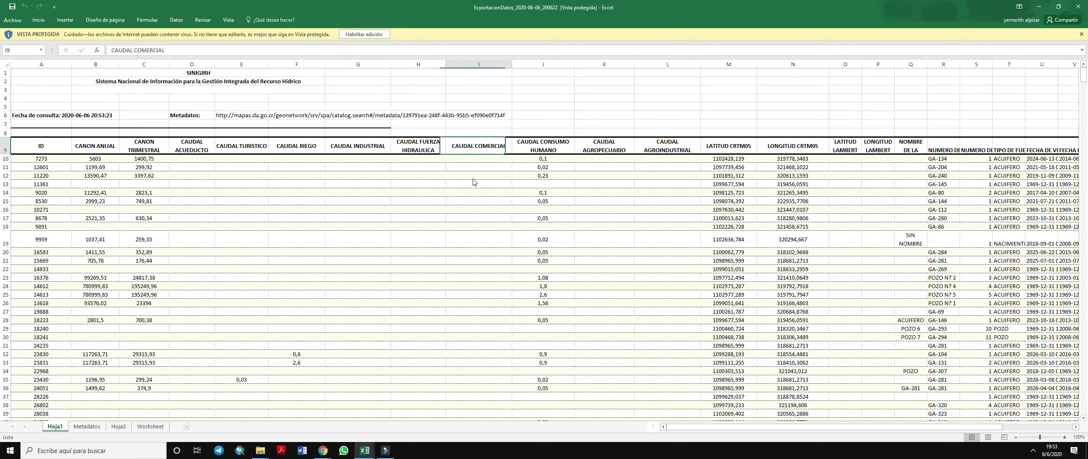
key("Right")
key("Left")
key("Left")
key("Left")
key("Right")
key("Right")
key("Right")
key("Right")
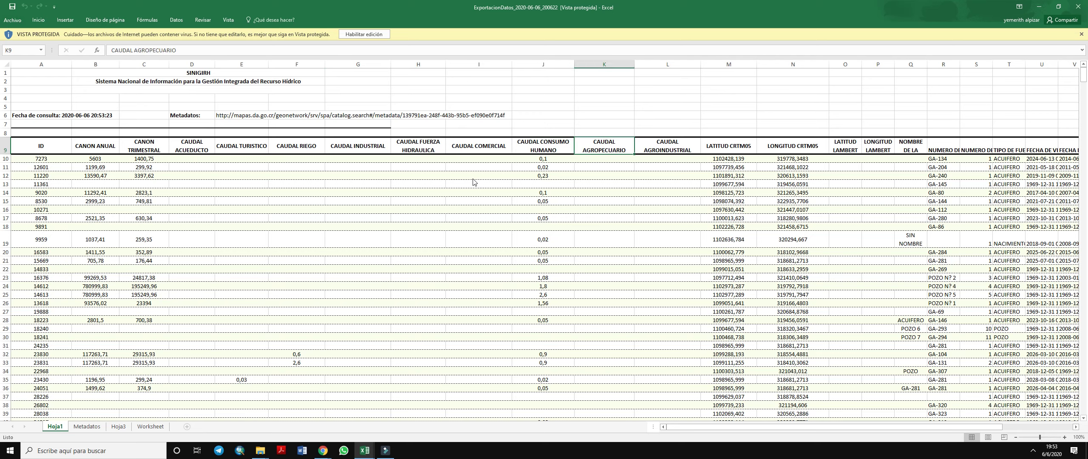
Review the agro-industrial flow header and the CRTM05 and Lambert latitude and longitude headers
key("Right")
key("Right")
key("Right")
key("Right")
key("Left")
key("Right")
key("Right")
key("Left")
key("Right")
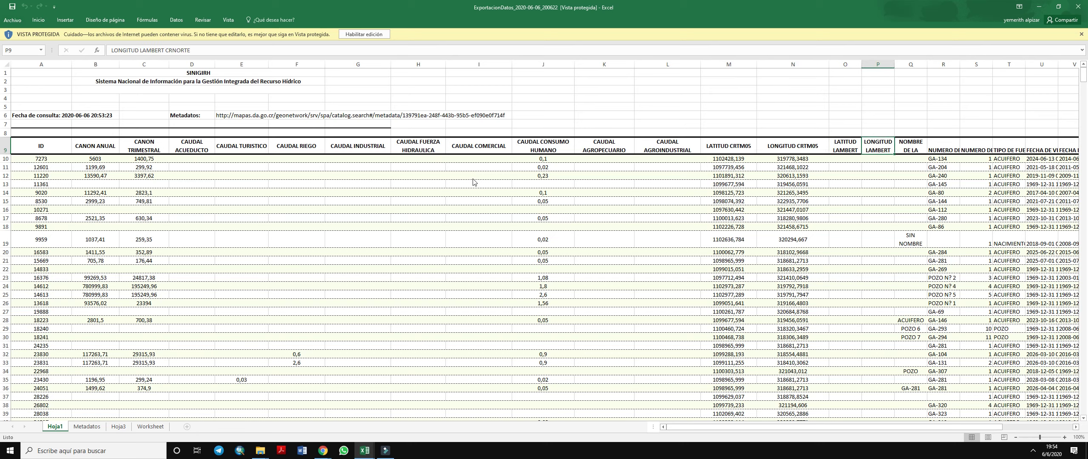
Check the headers for source name, well number, intake number and source type
key("Right")
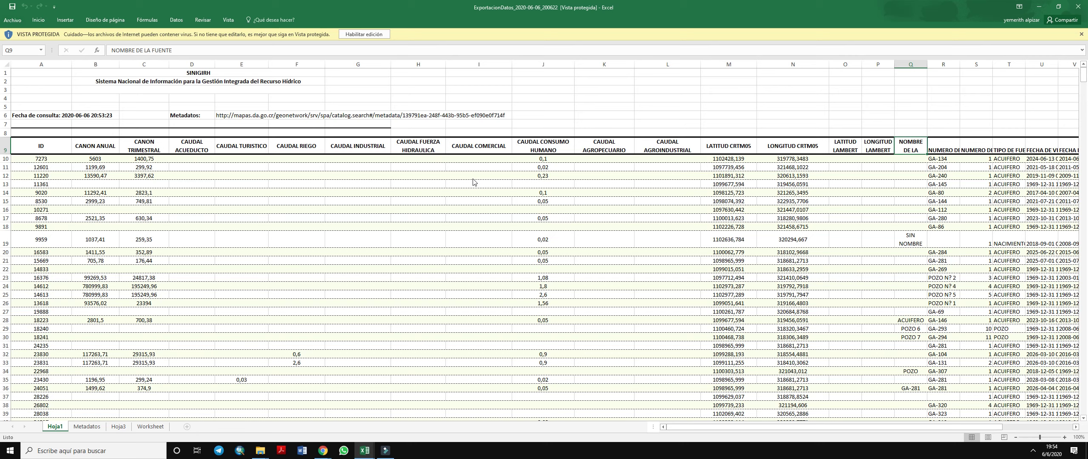
key("Right")
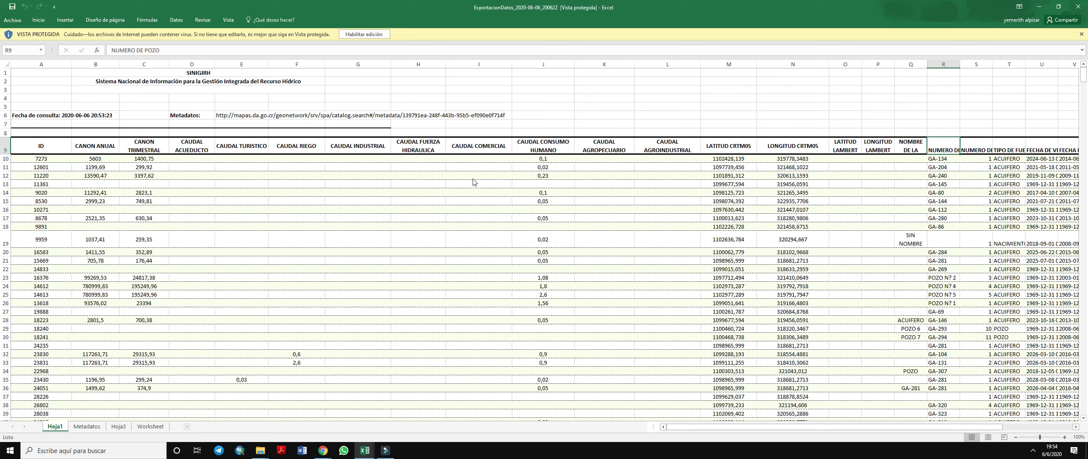
key("Right")
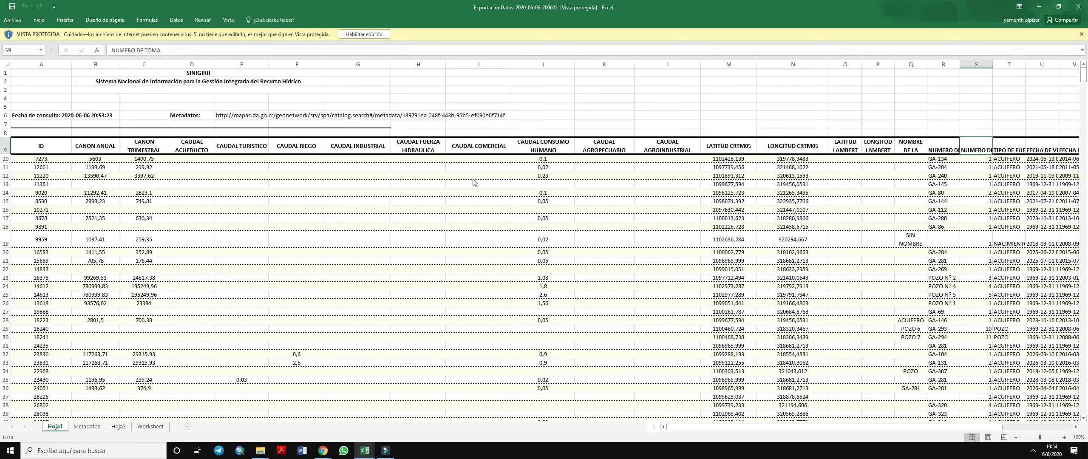
key("Right")
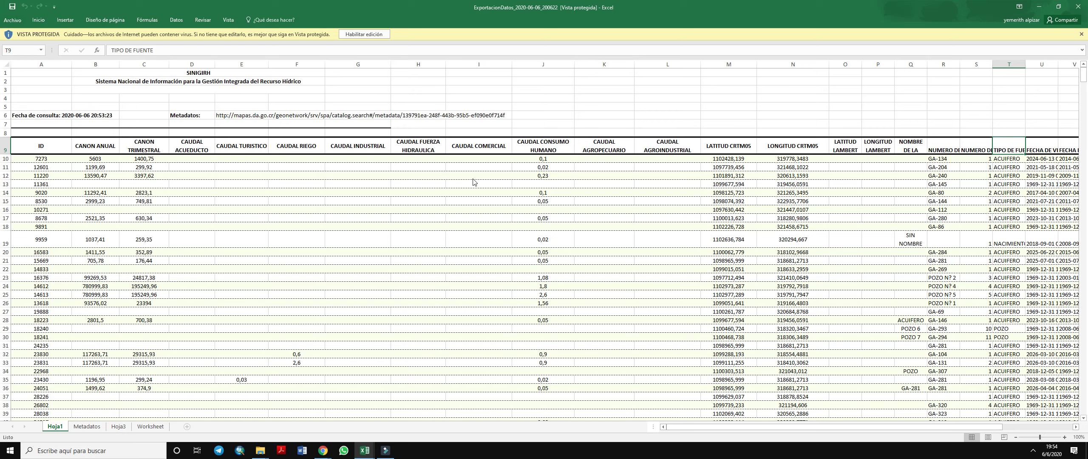
Examine the expiry, granting and opening date columns, including several expiry dates in the first rows
key("Right")
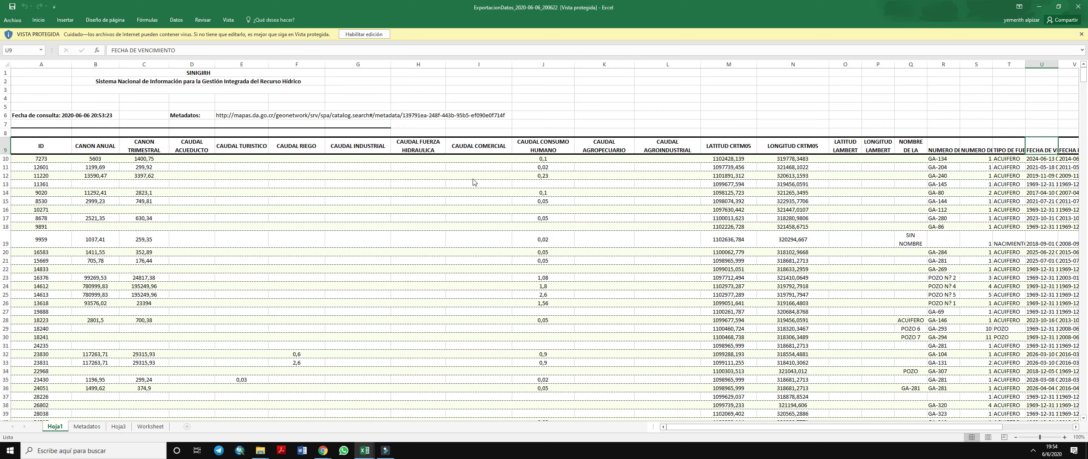
key("Right")
key("Left")
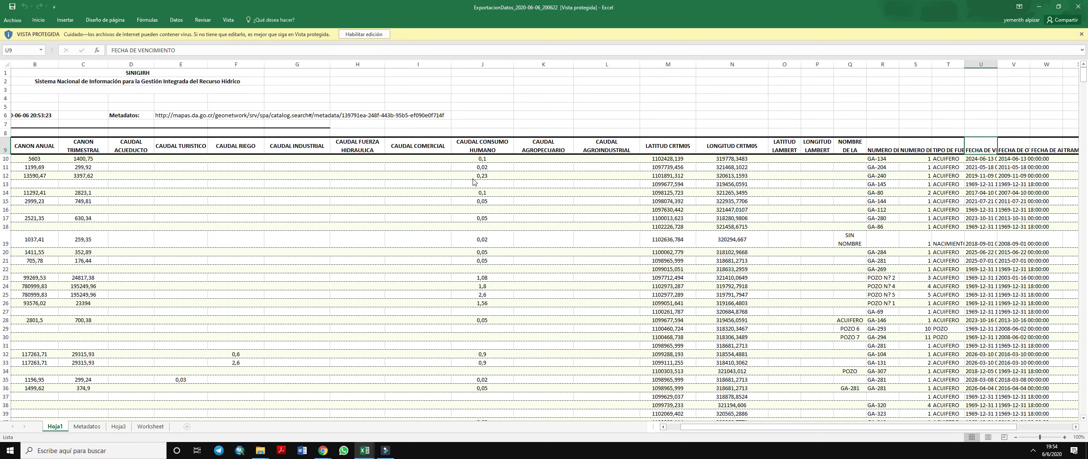
key("Left")
key("Right")
key("Down")
key("Down")
key("Down")
key("Down")
key("Down")
key("Down")
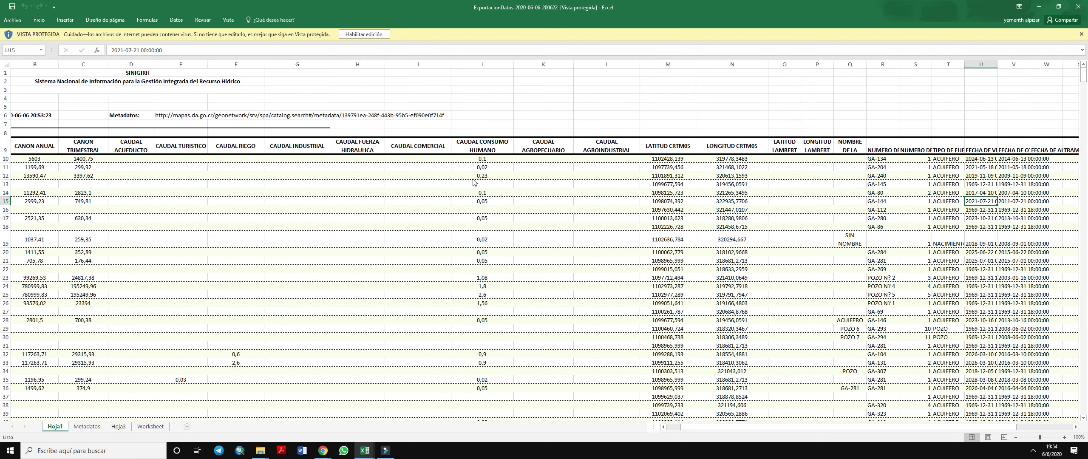
key("Up")
key("Up")
key("Up")
key("Up")
key("Up")
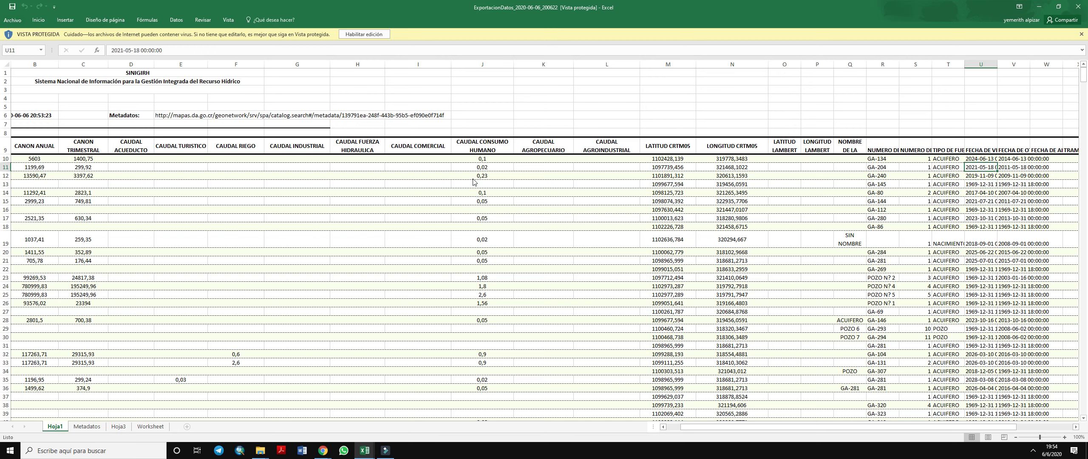
key("Up")
key("Right")
key("Right")
key("Left")
key("Left")
key("Left")
key("Right")
key("Right")
key("Right")
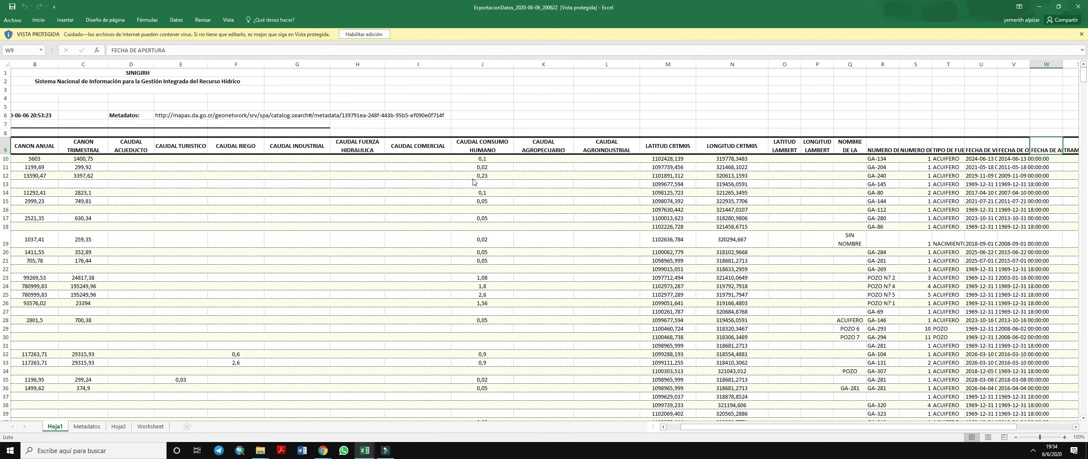
Review the headers for the pending procedure and for the case file's status, type and number
key("Right")
key("Right")
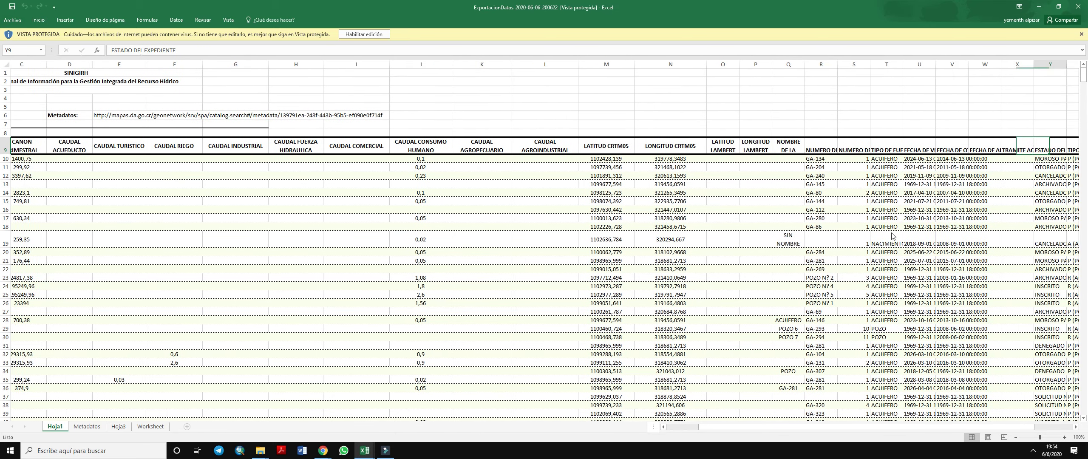
key("Right")
key("Right")
key("Right")
key("Right")
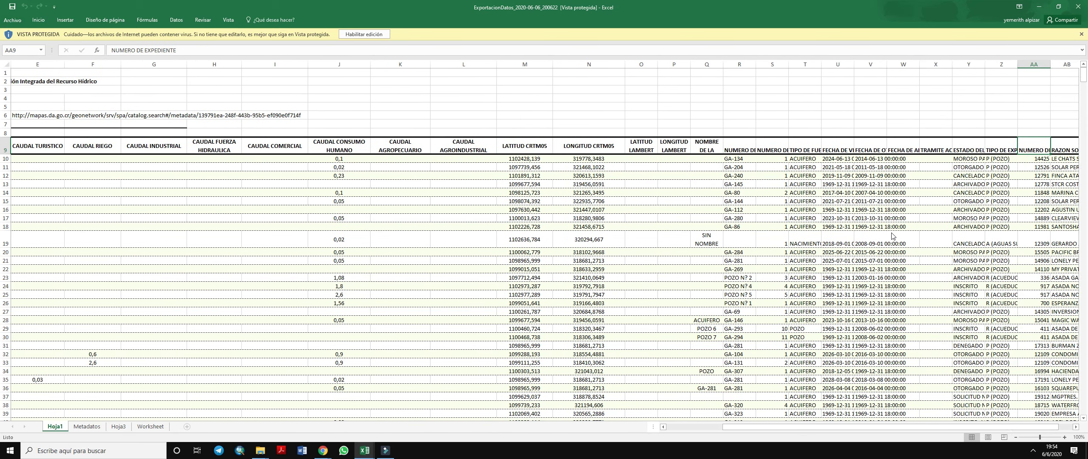
key("Left")
key("Left")
key("Left")
key("Left")
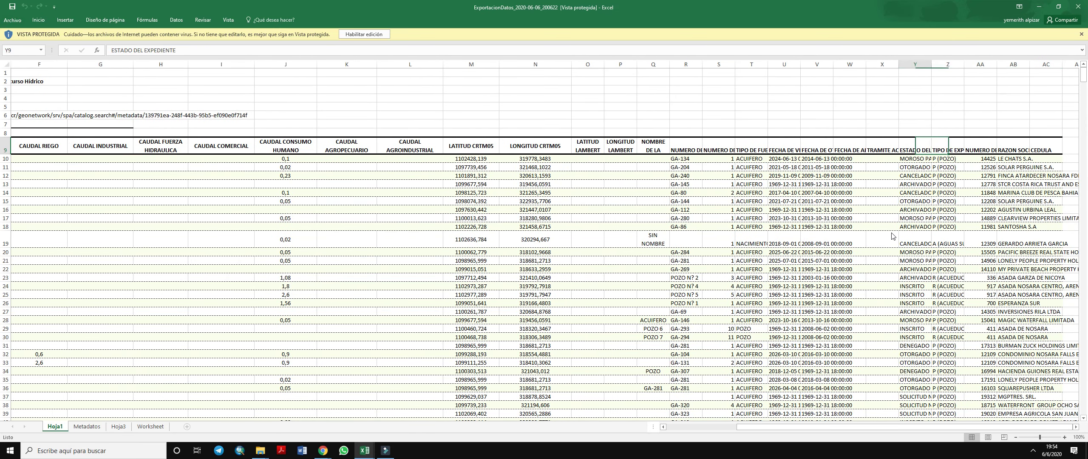
key("Right")
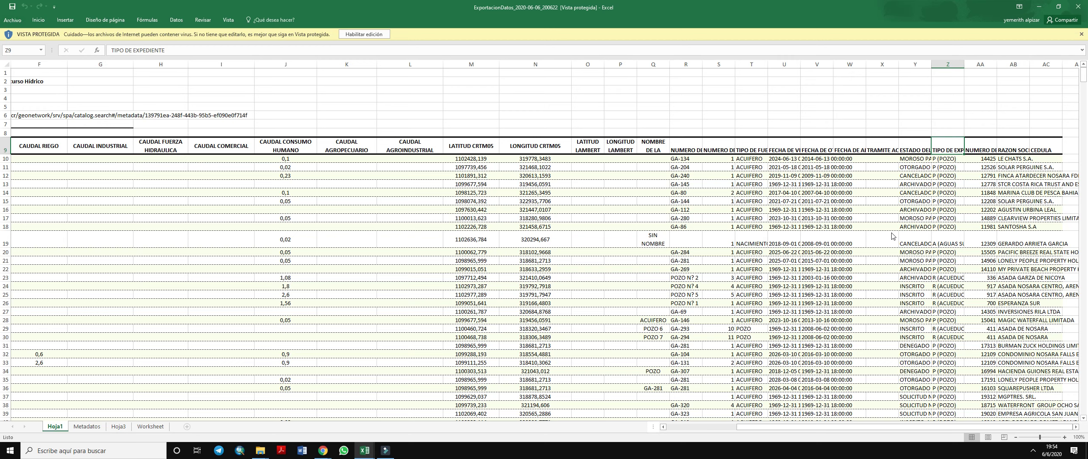
key("Right")
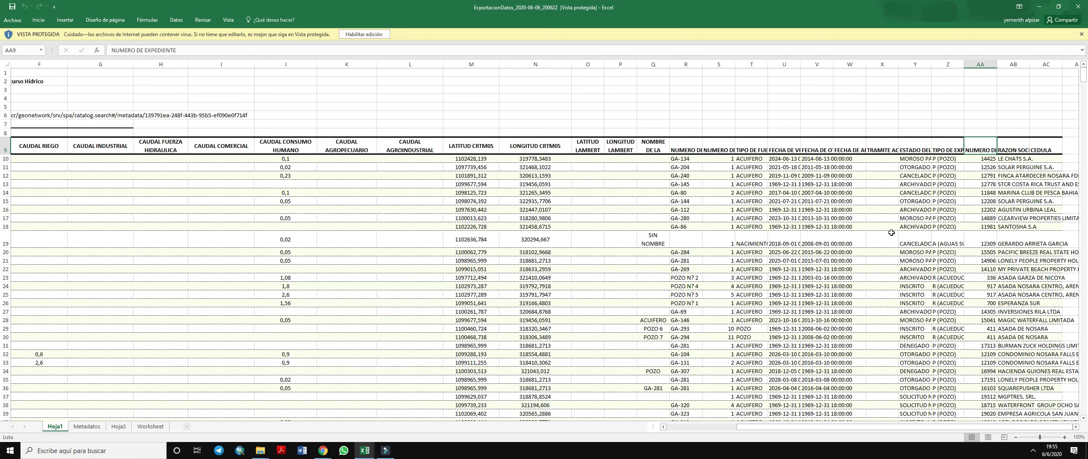
Go through the NUMERO DE EXPEDIENTE values in the first ten records
key("Down")
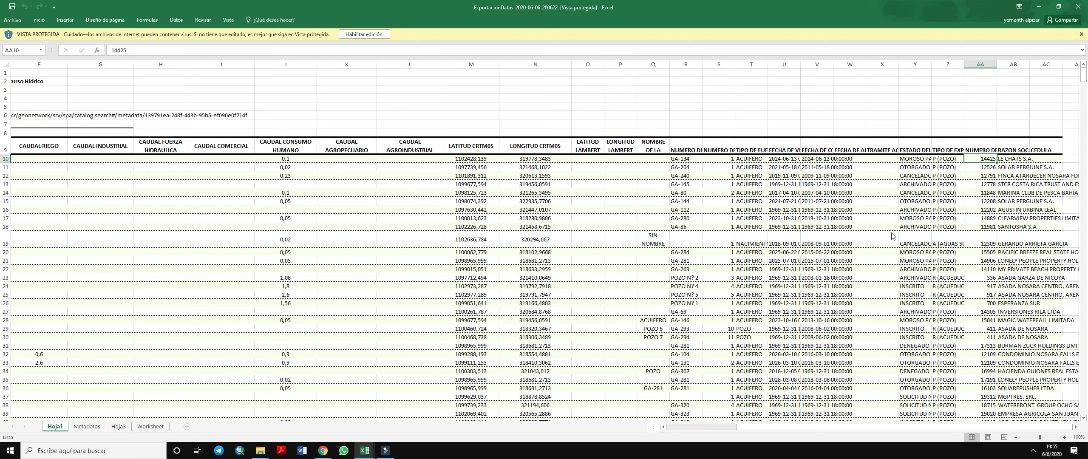
key("Left")
key("Right")
key("Down")
key("Down")
key("Down")
key("Down")
key("Down")
key("Down")
key("Down")
key("Down")
key("Down")
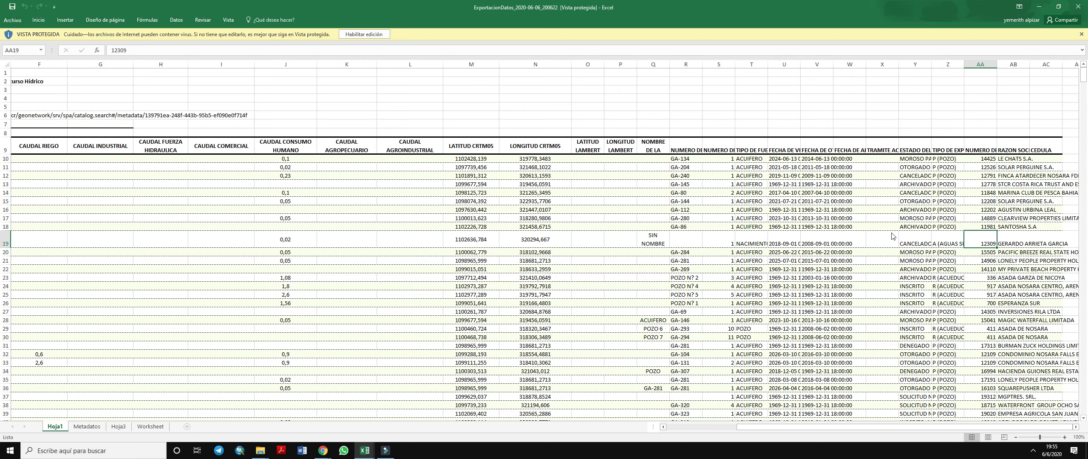
key("Left")
key("Right")
Check the RAZON SOCIAL header and the first entries of the CEDULA column
key("Right")
key("Up")
key("Up")
key("Up")
key("Up")
key("Up")
key("Up")
key("Up")
key("Up")
key("Up")
key("Up")
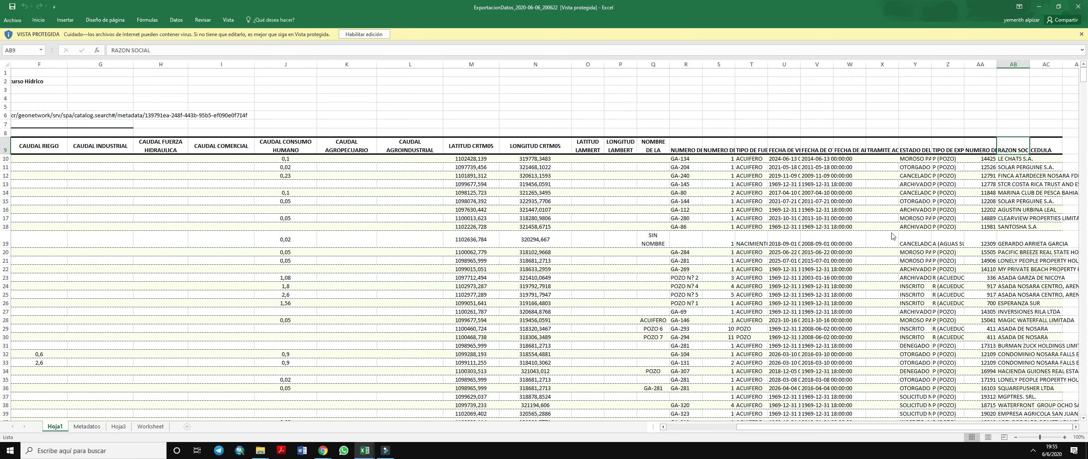
key("Right")
key("Down")
key("Down")
key("Down")
key("Down")
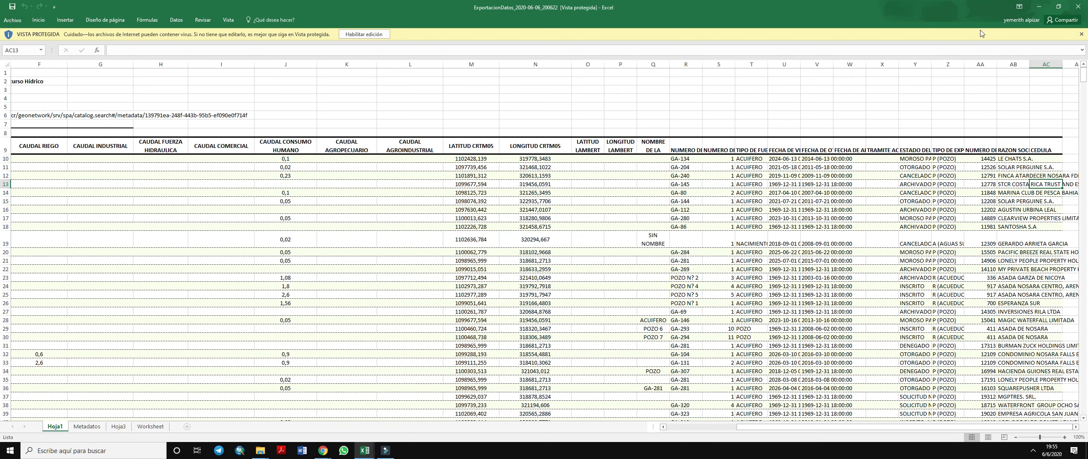
Minimize the exported workbook, then close the query results and the downloads bar in the map viewer
left_click_drag(767, 427, 859, 445)
left_click(1038, 6)
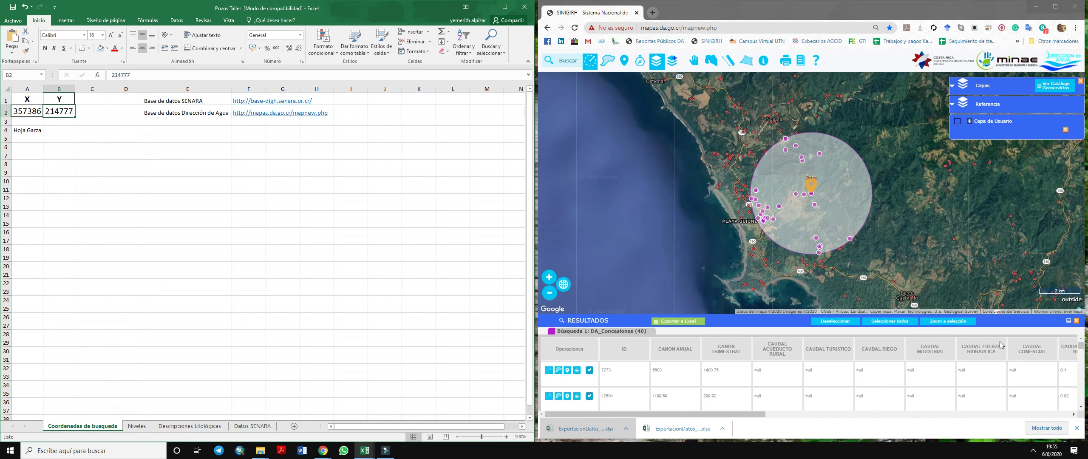
left_click(1075, 321)
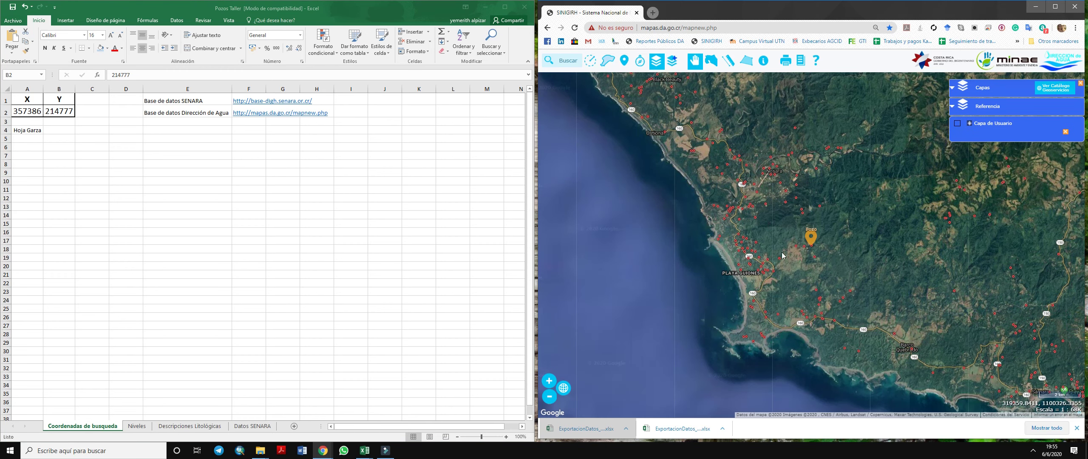
left_click_drag(783, 255, 673, 246)
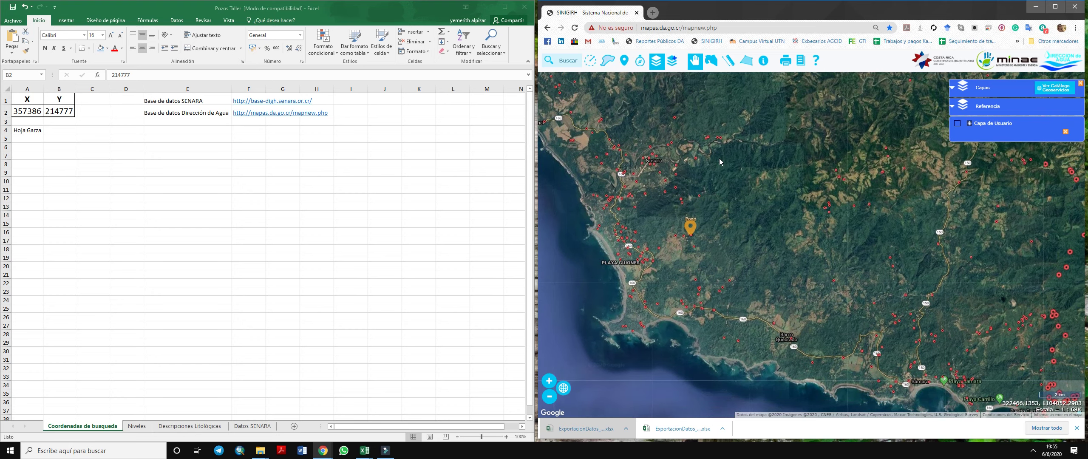
left_click(1077, 429)
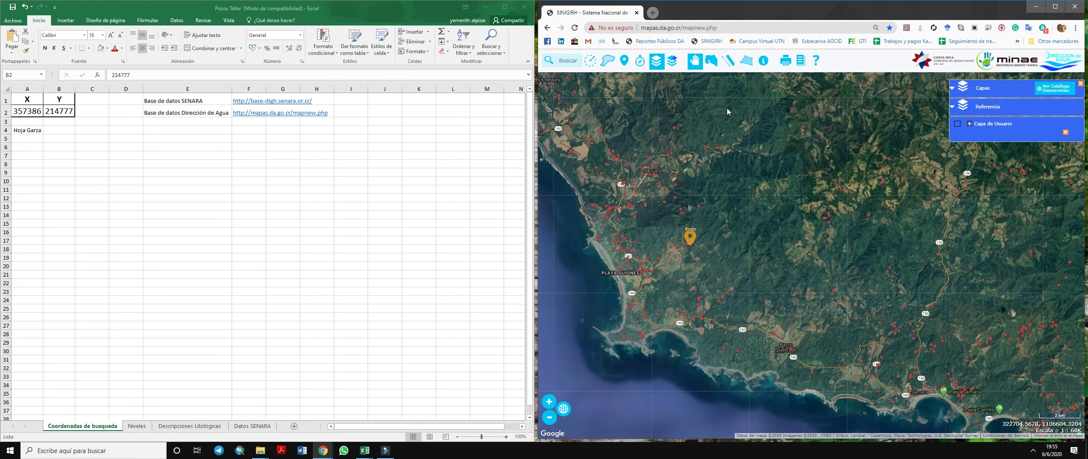
Measure the area of a four-sided polygon drawn inland, north of the orange pin
left_click(747, 67)
left_click(622, 102)
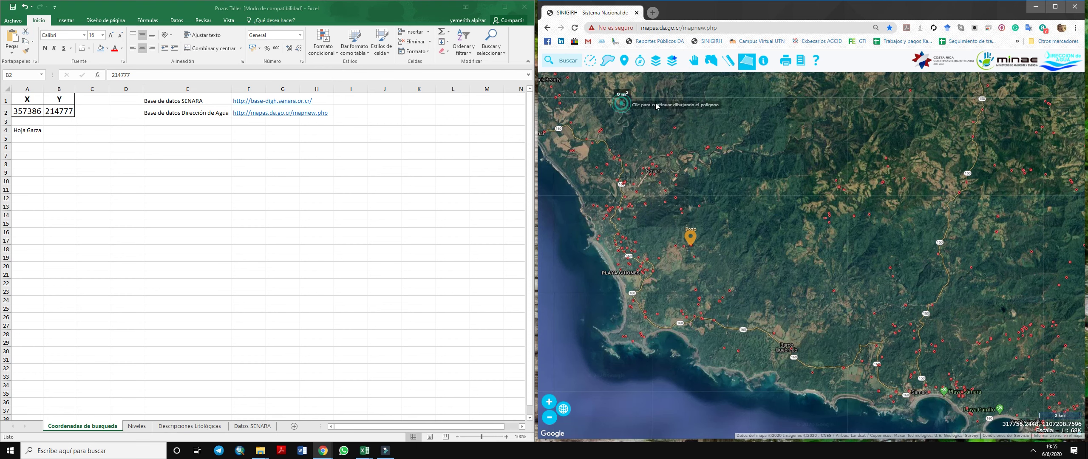
left_click(747, 101)
left_click(746, 172)
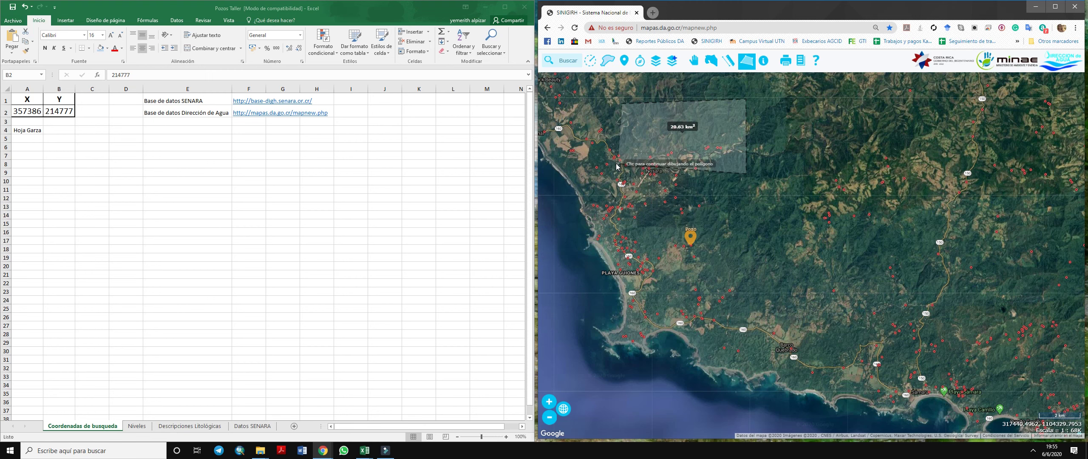
double_click(615, 163)
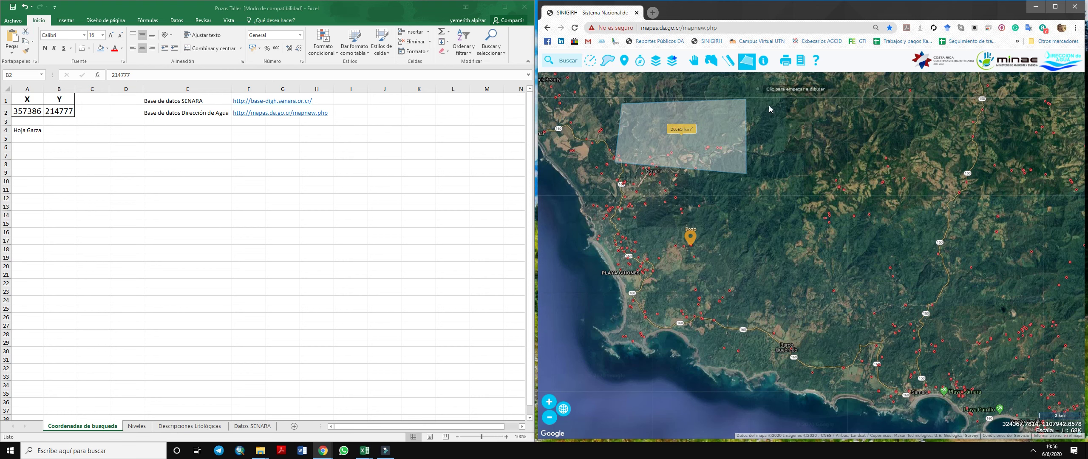
Measure the distance along a straight east-west line between the polygon and the orange pin
left_click(728, 60)
left_click(621, 183)
double_click(774, 183)
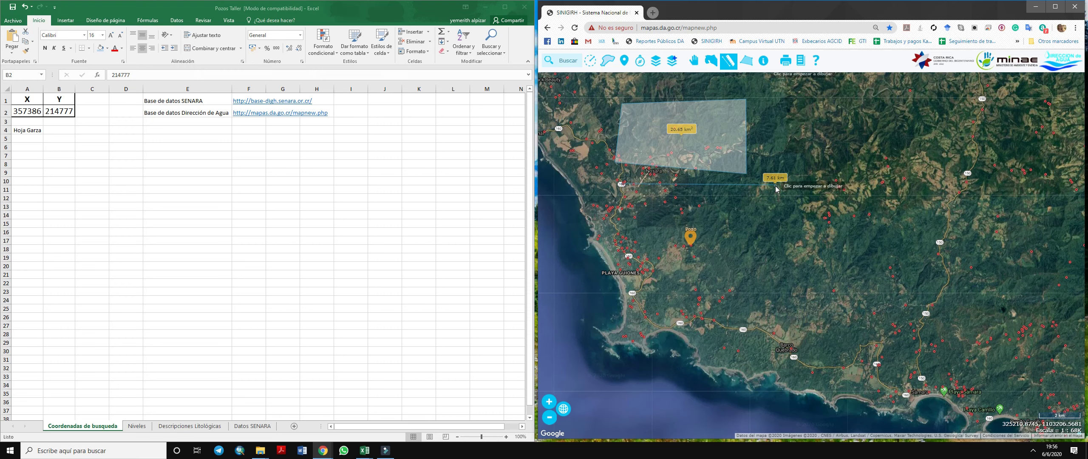
Leave the distance measurement and view the wider peninsula from the coast to Isla de Chira on the map
scroll(749, 226, "down", 1)
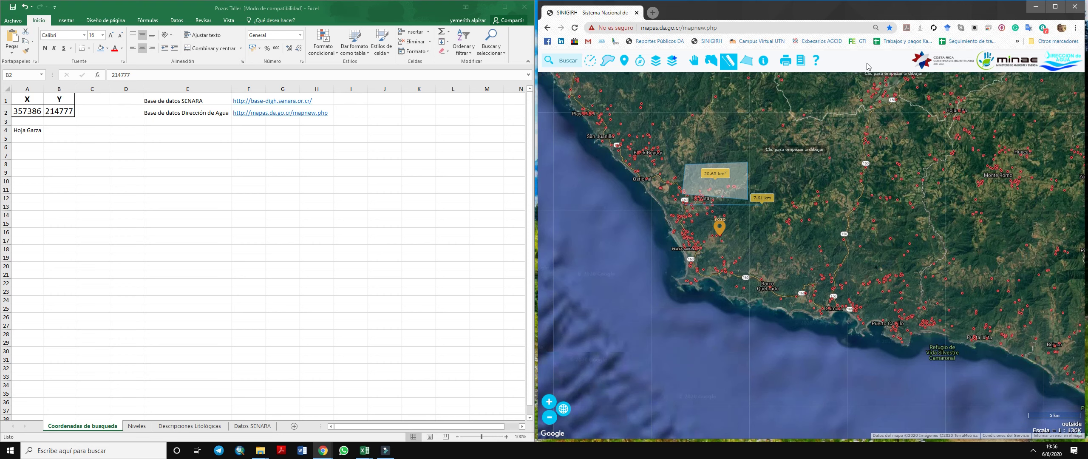
scroll(806, 153, "down", 1)
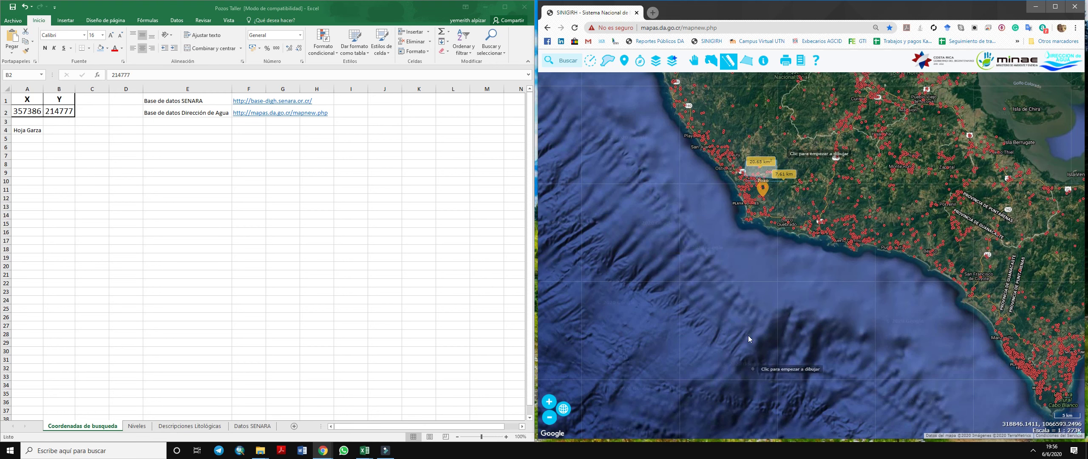
left_click(694, 60)
mouse_move(964, 218)
left_mouse_down()
mouse_move(889, 240)
mouse_move(906, 393)
left_mouse_up()
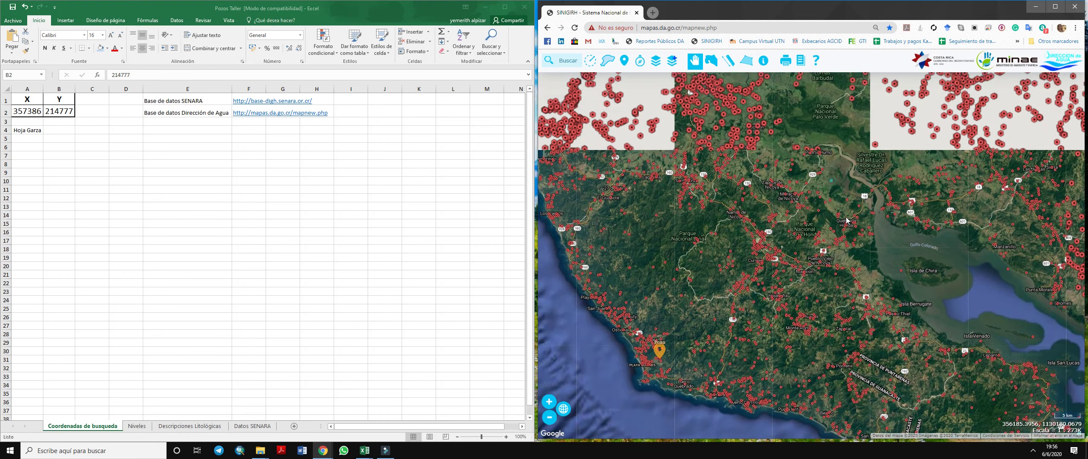
left_click_drag(884, 221, 884, 212)
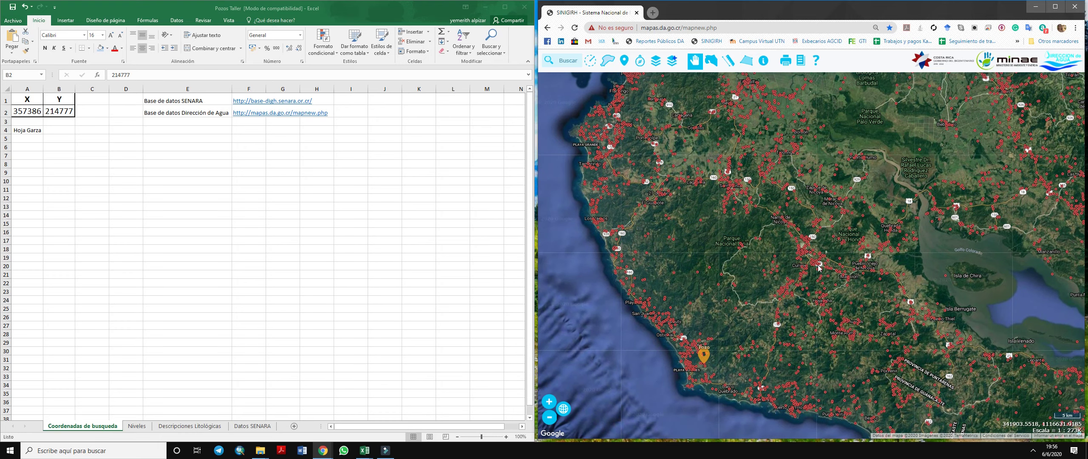